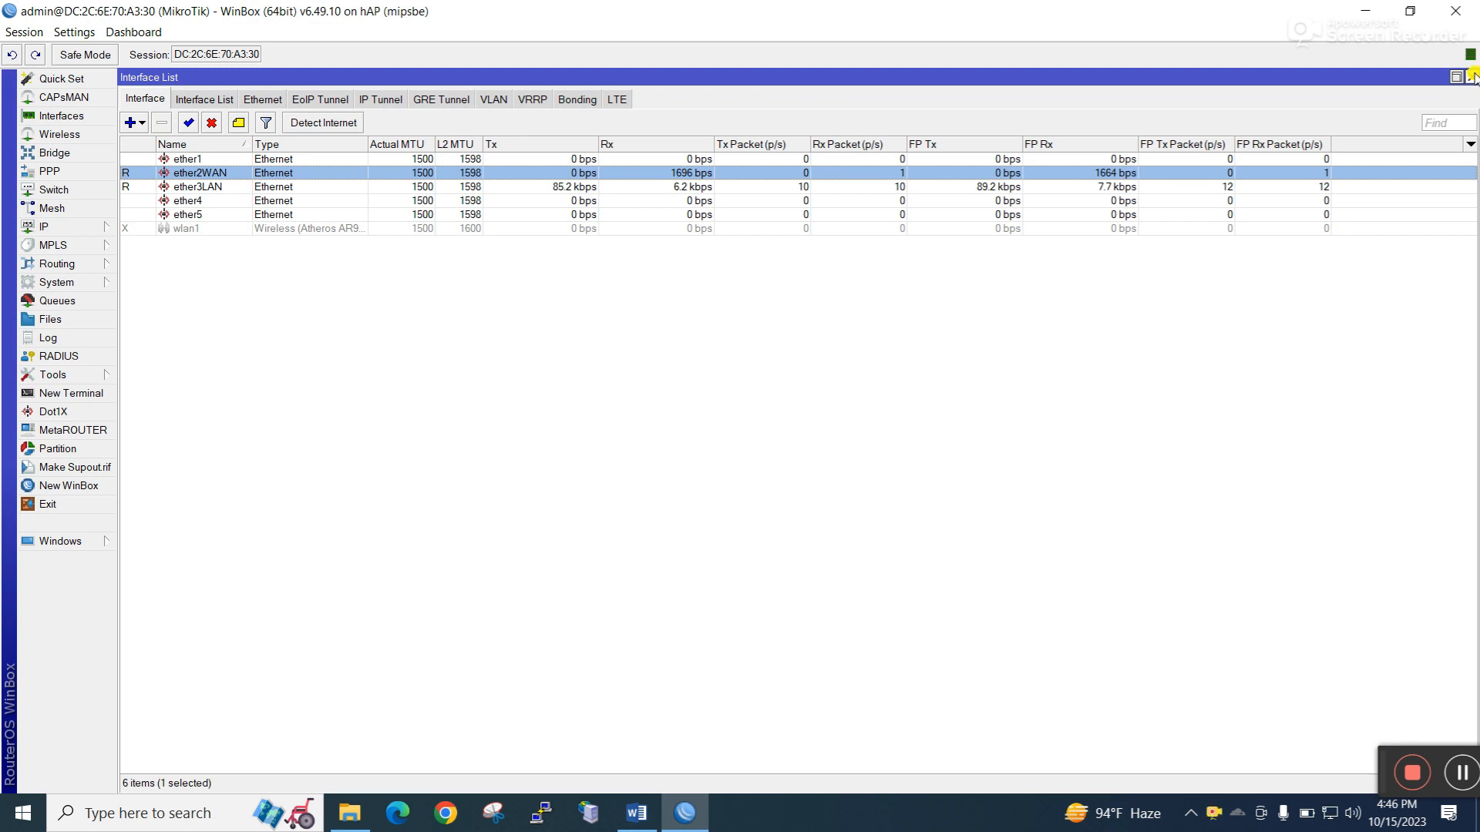
Create a VLAN interface named HR with VLAN ID 10 on ether3LAN.
left_click(1472, 77)
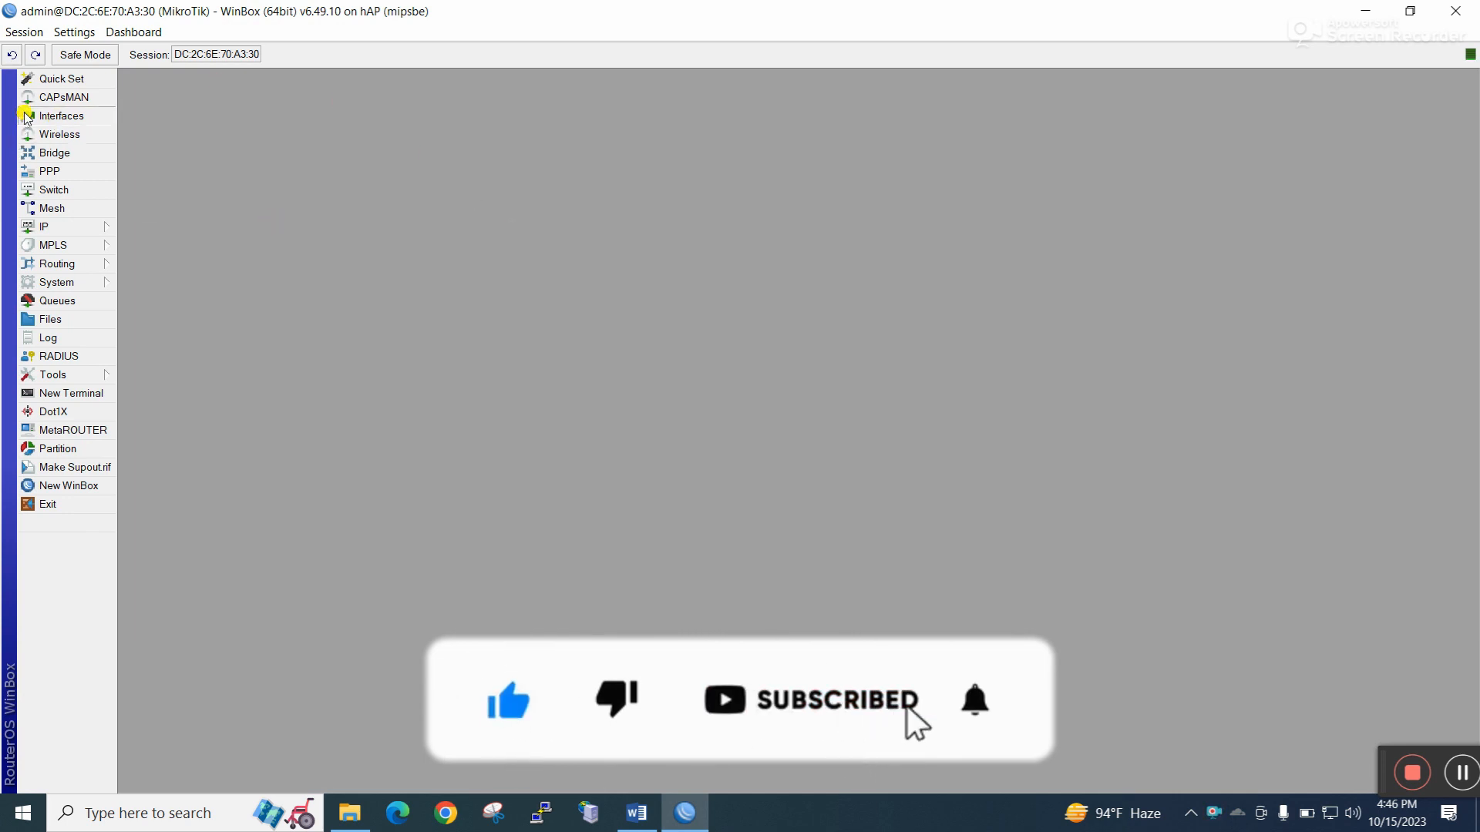
left_click(100, 116)
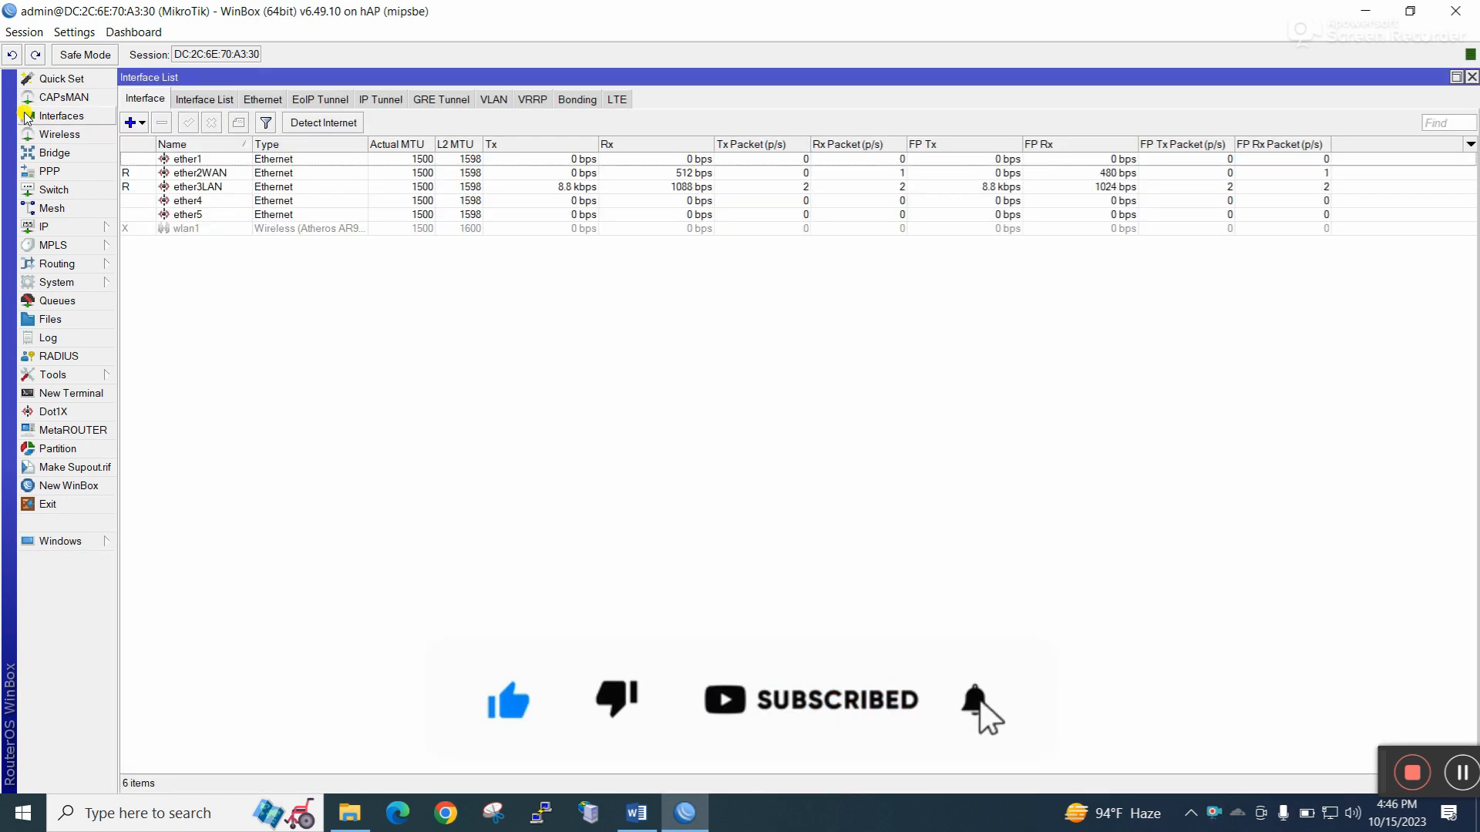
left_click(496, 100)
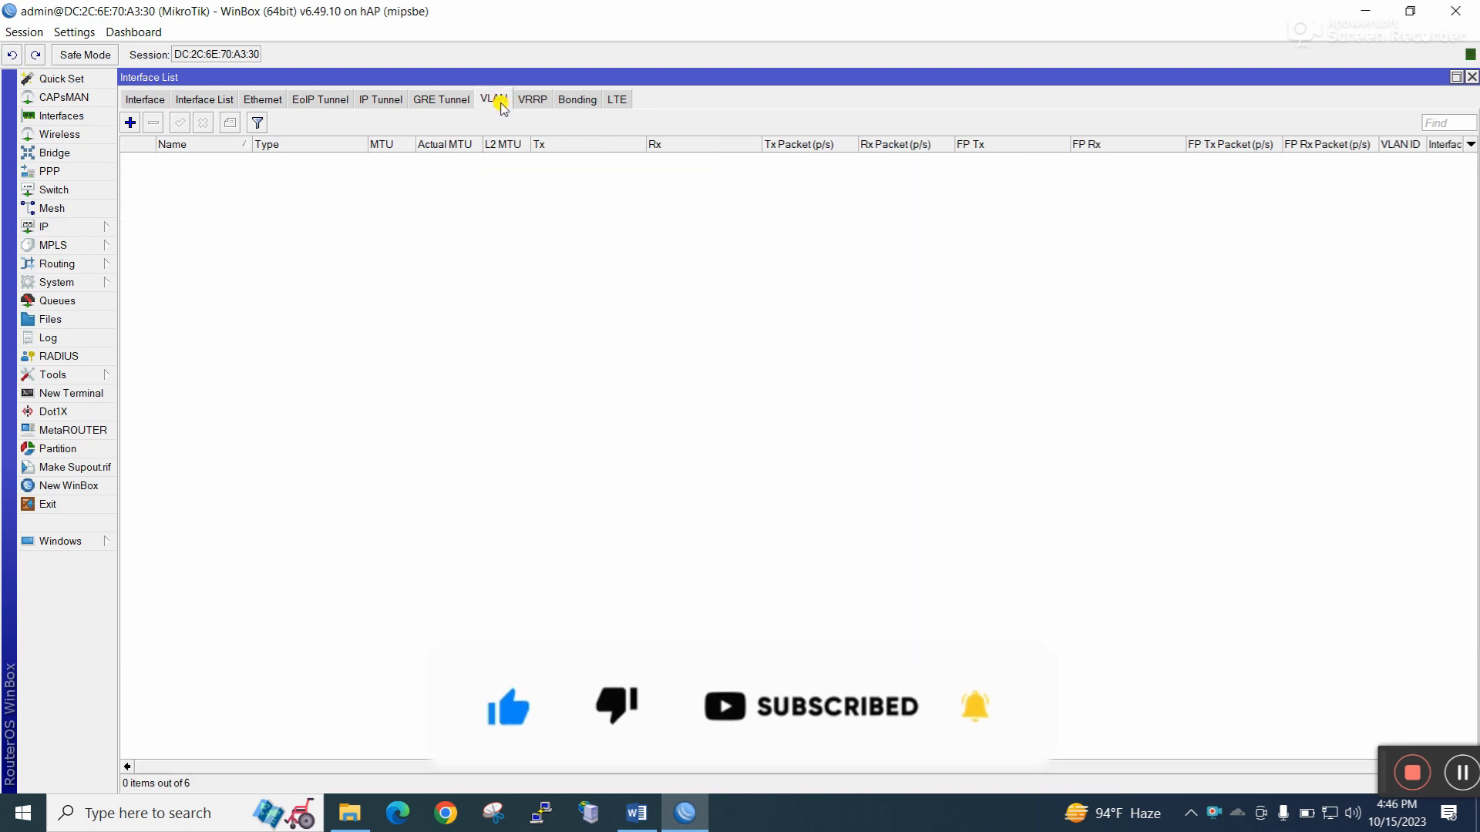
left_click(132, 124)
left_click(714, 289)
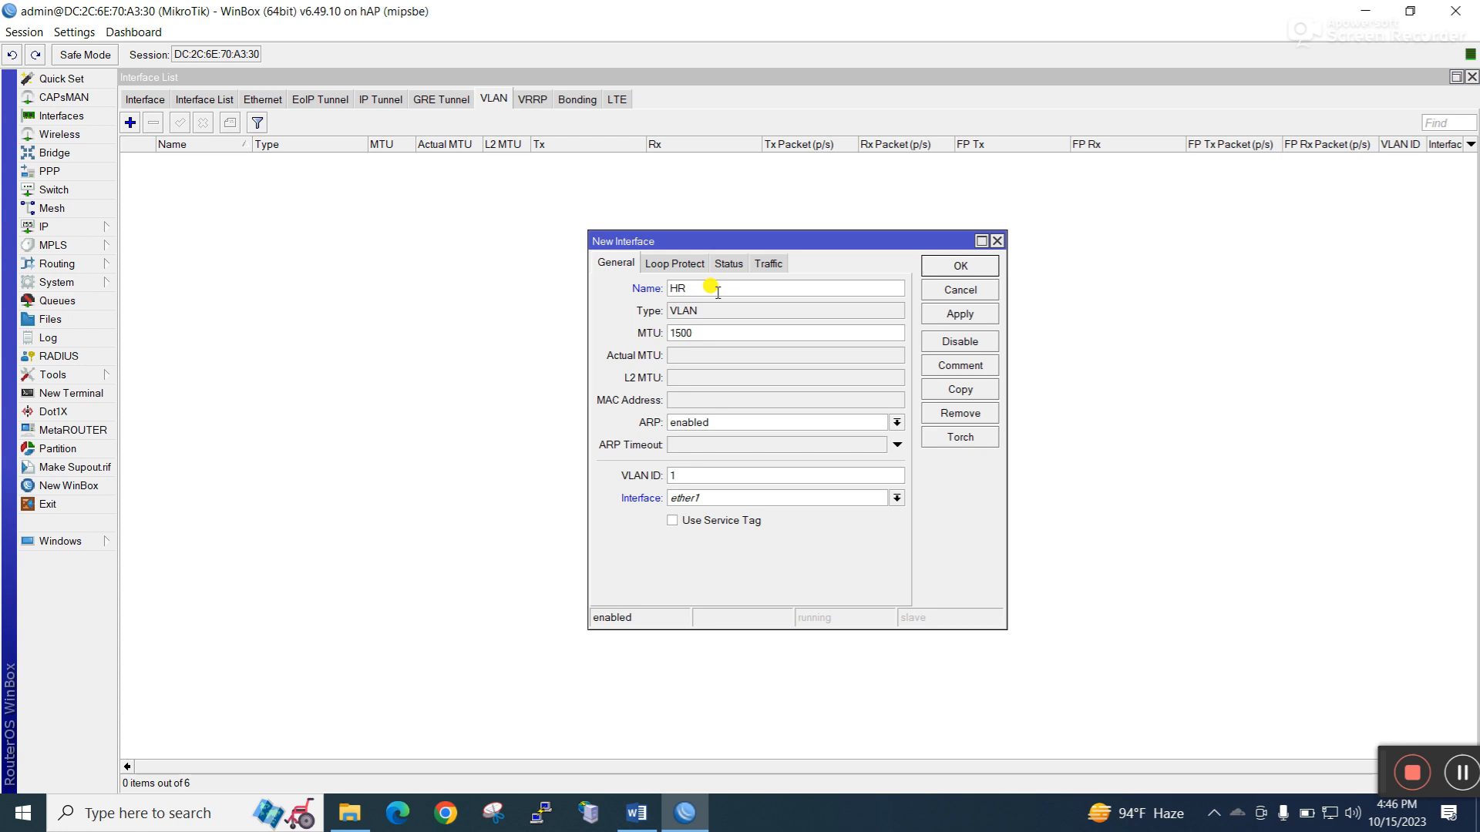
left_click(721, 472)
left_click(785, 501)
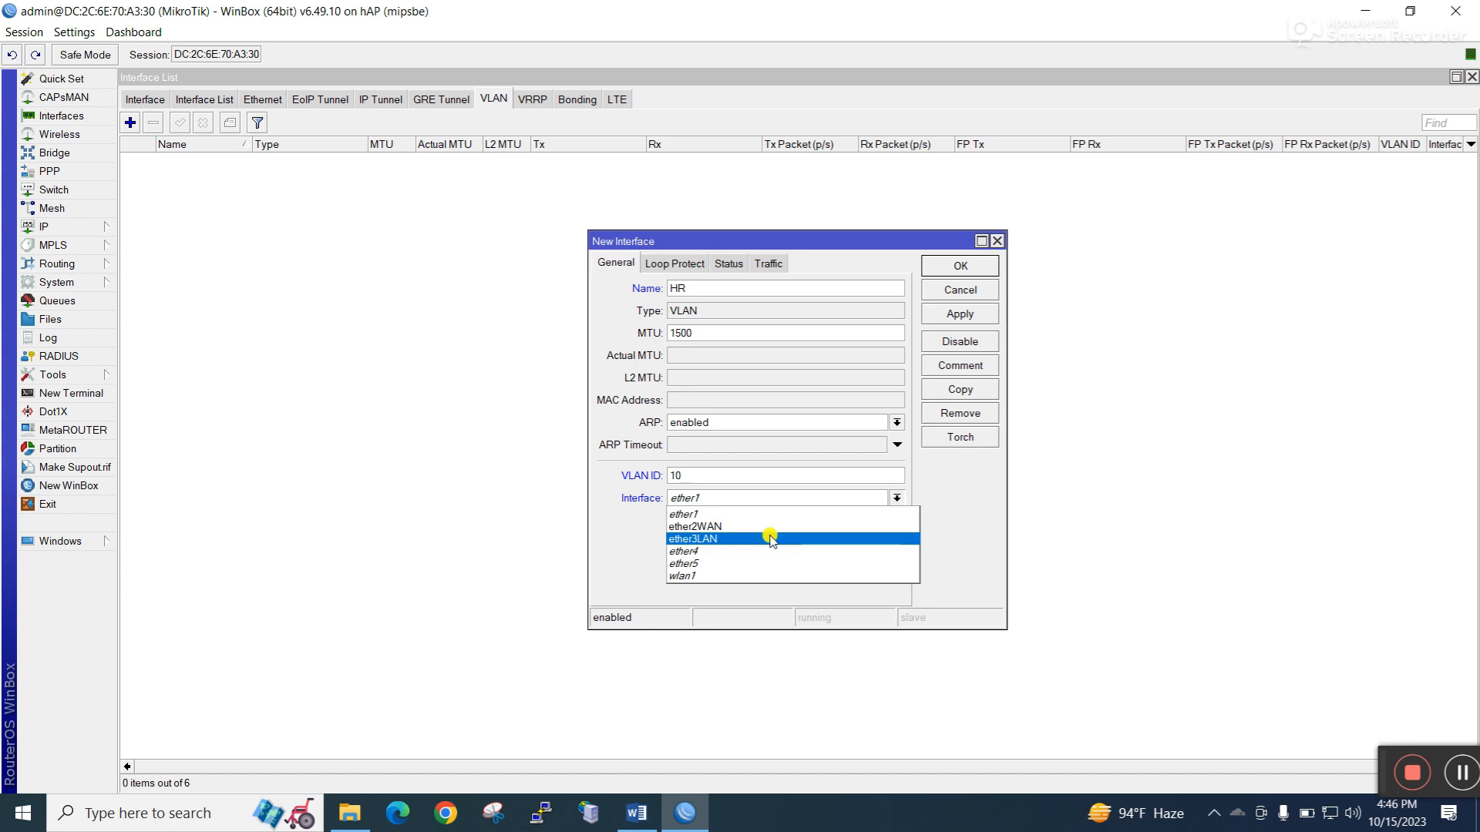
left_click(772, 540)
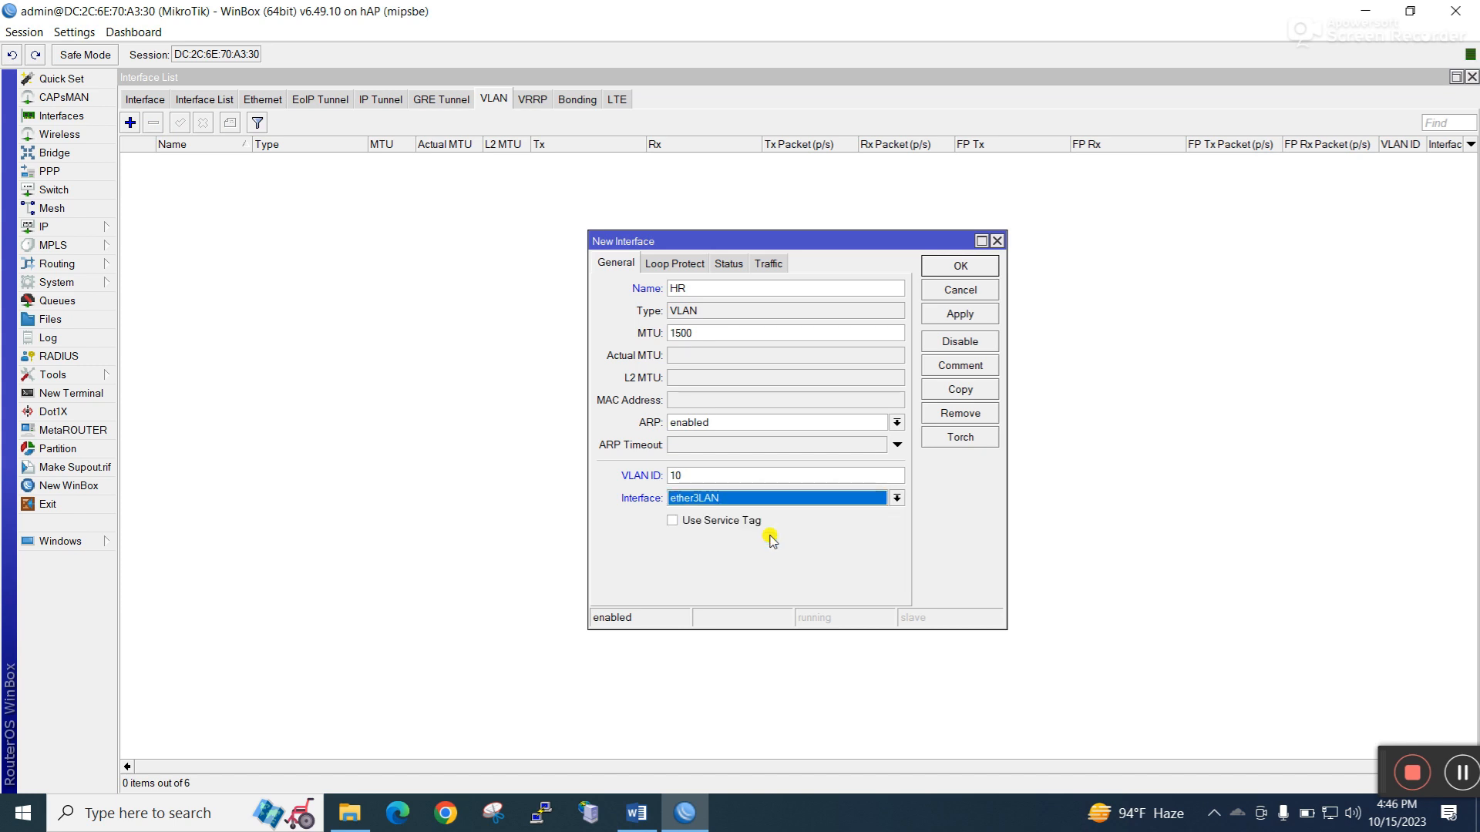
left_click(956, 316)
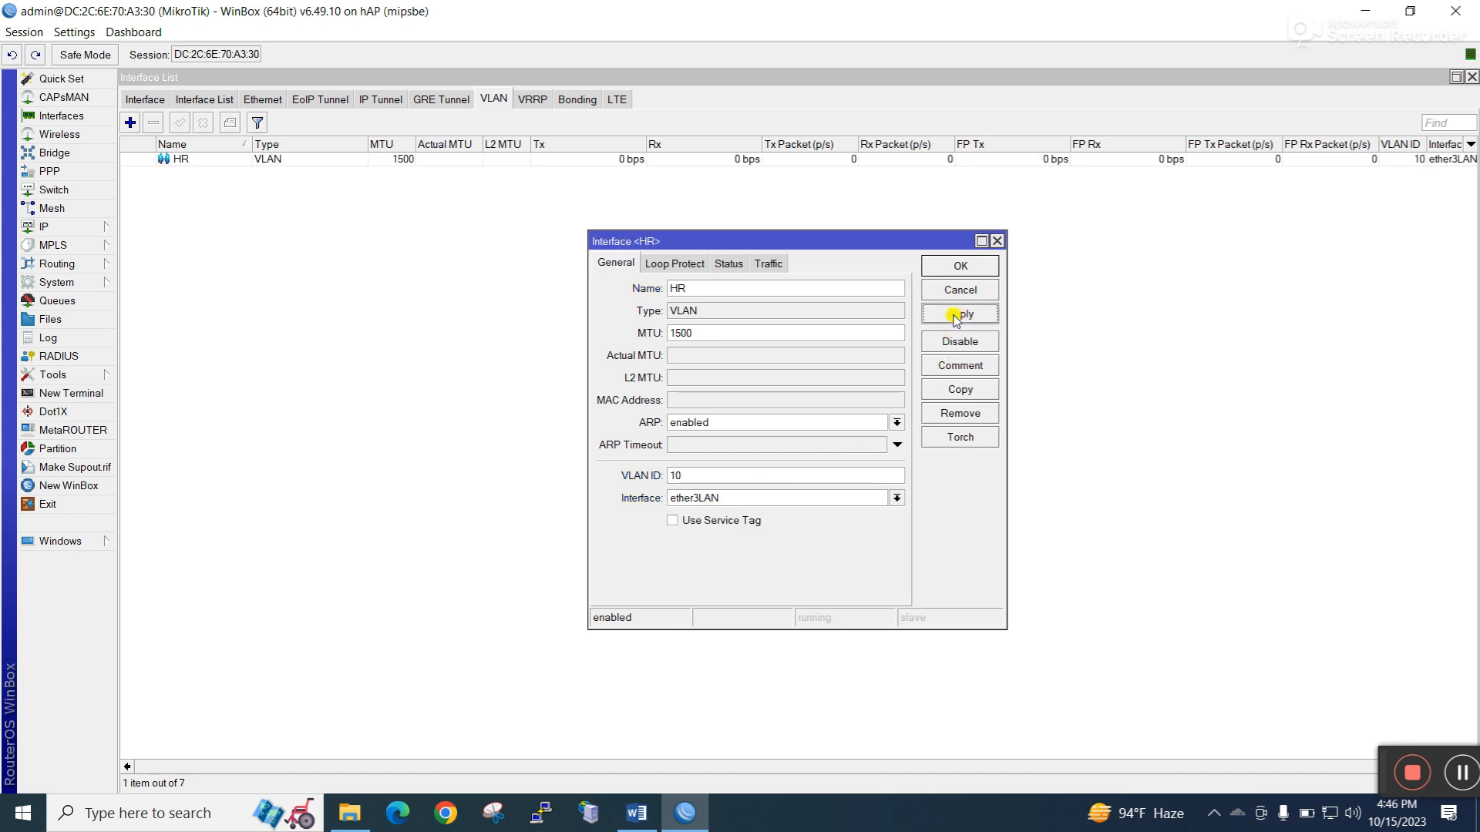
left_click(959, 266)
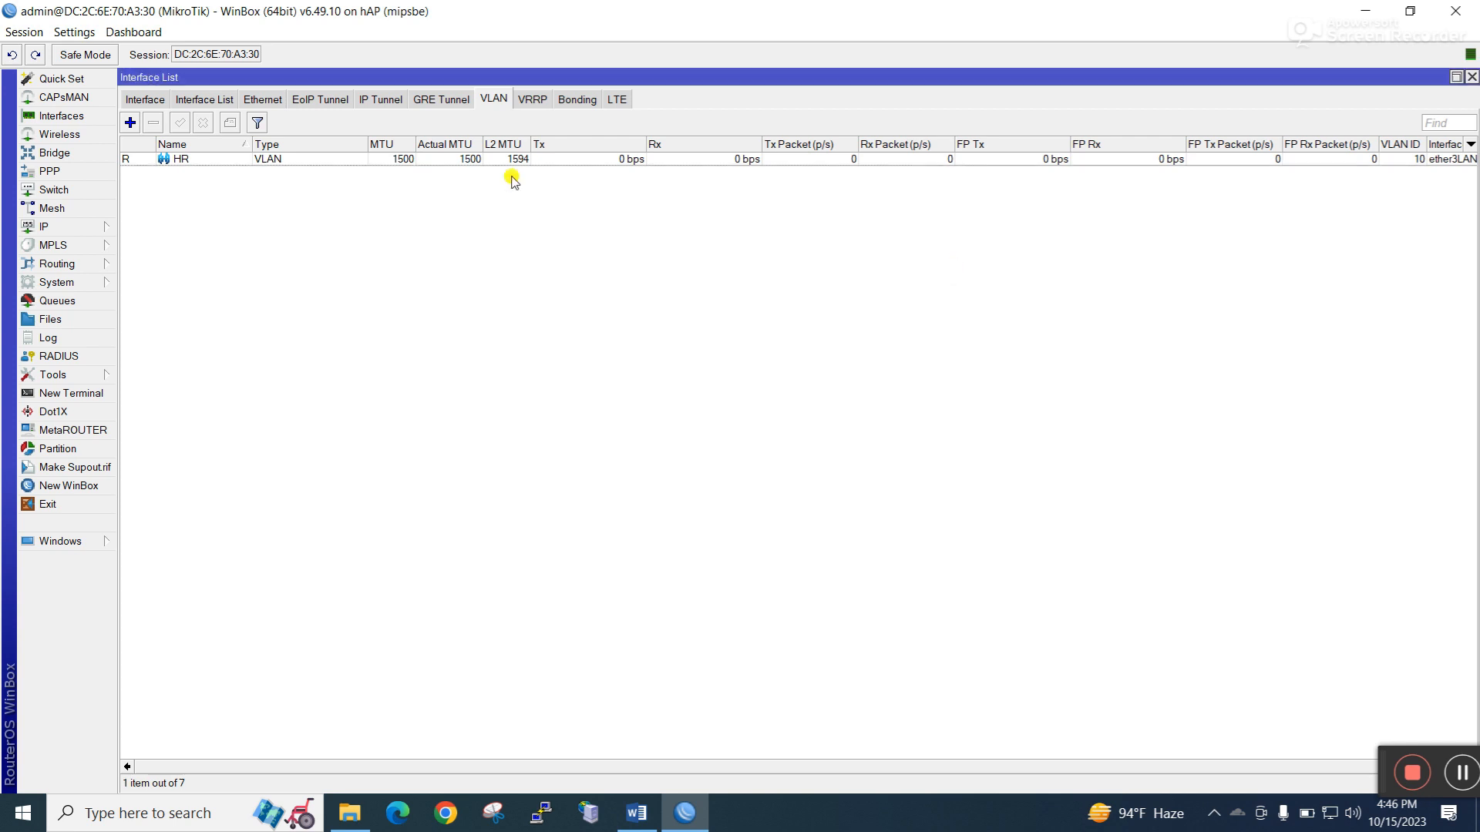
Create a second VLAN interface named Acoounts with VLAN ID 20 on ether3LAN.
left_click(130, 122)
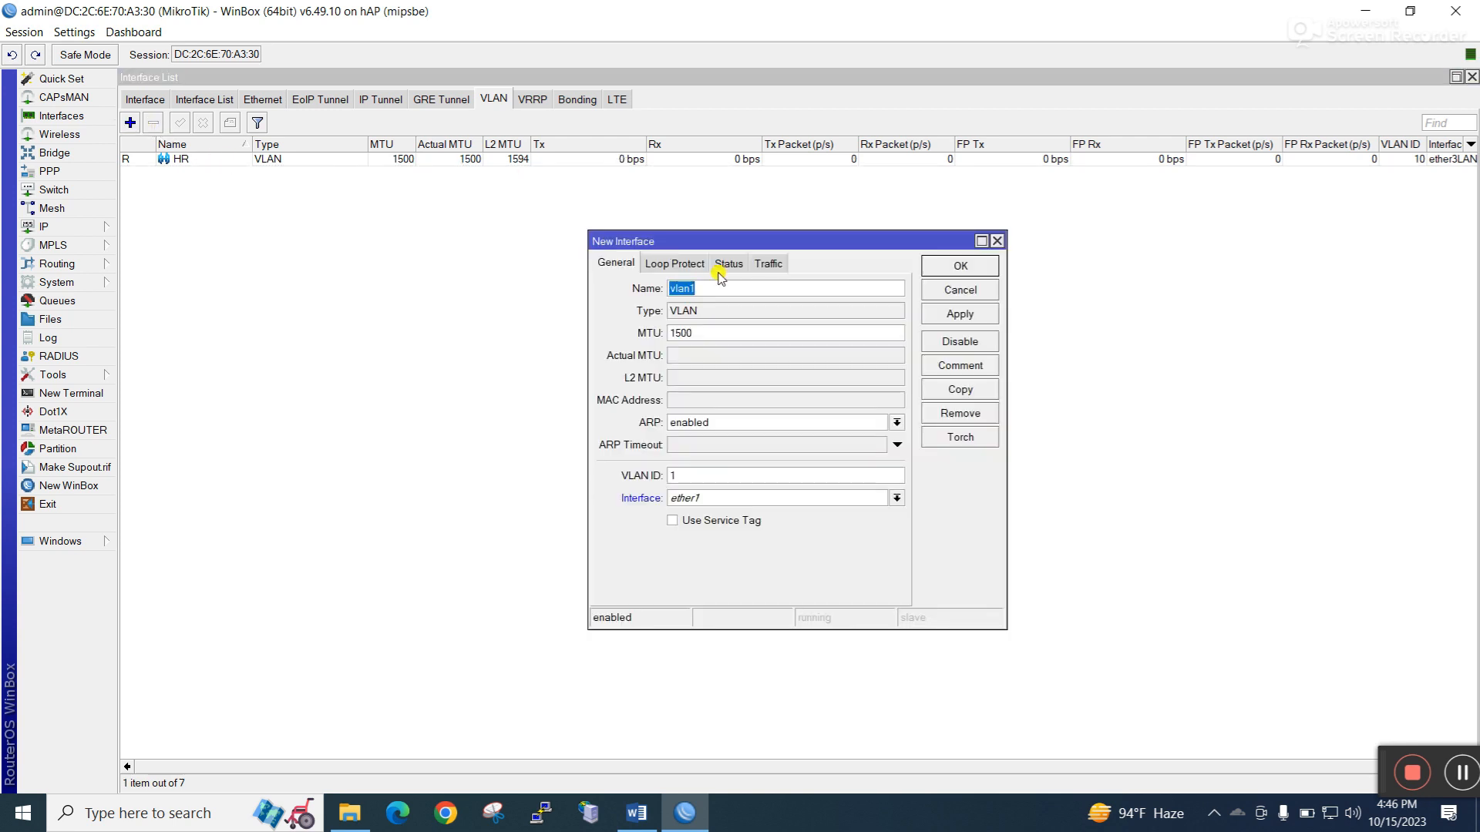
type("Acoounts")
left_click(685, 472)
key("BackSpace")
left_click(729, 500)
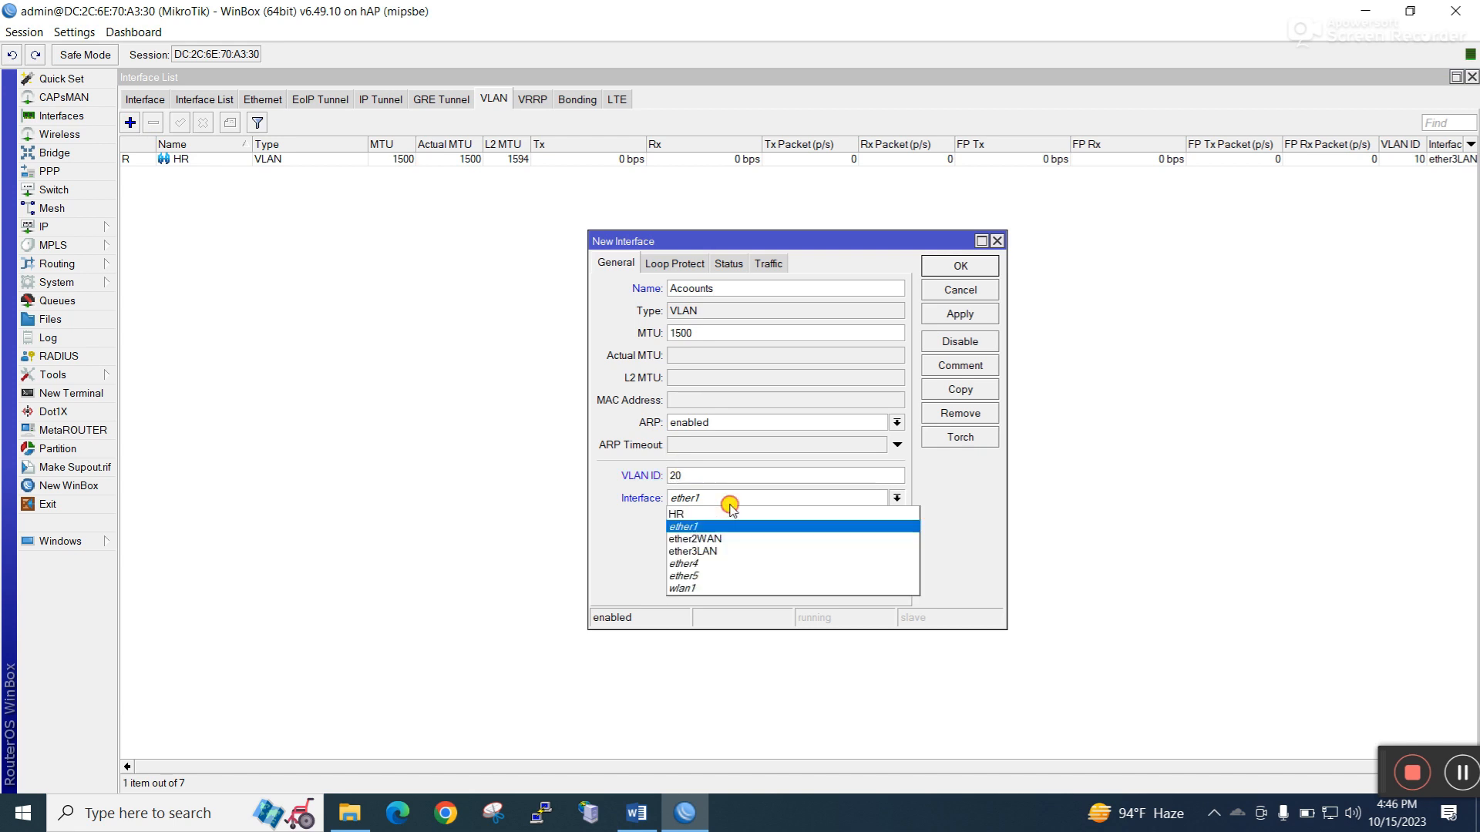
left_click(723, 552)
left_click(976, 313)
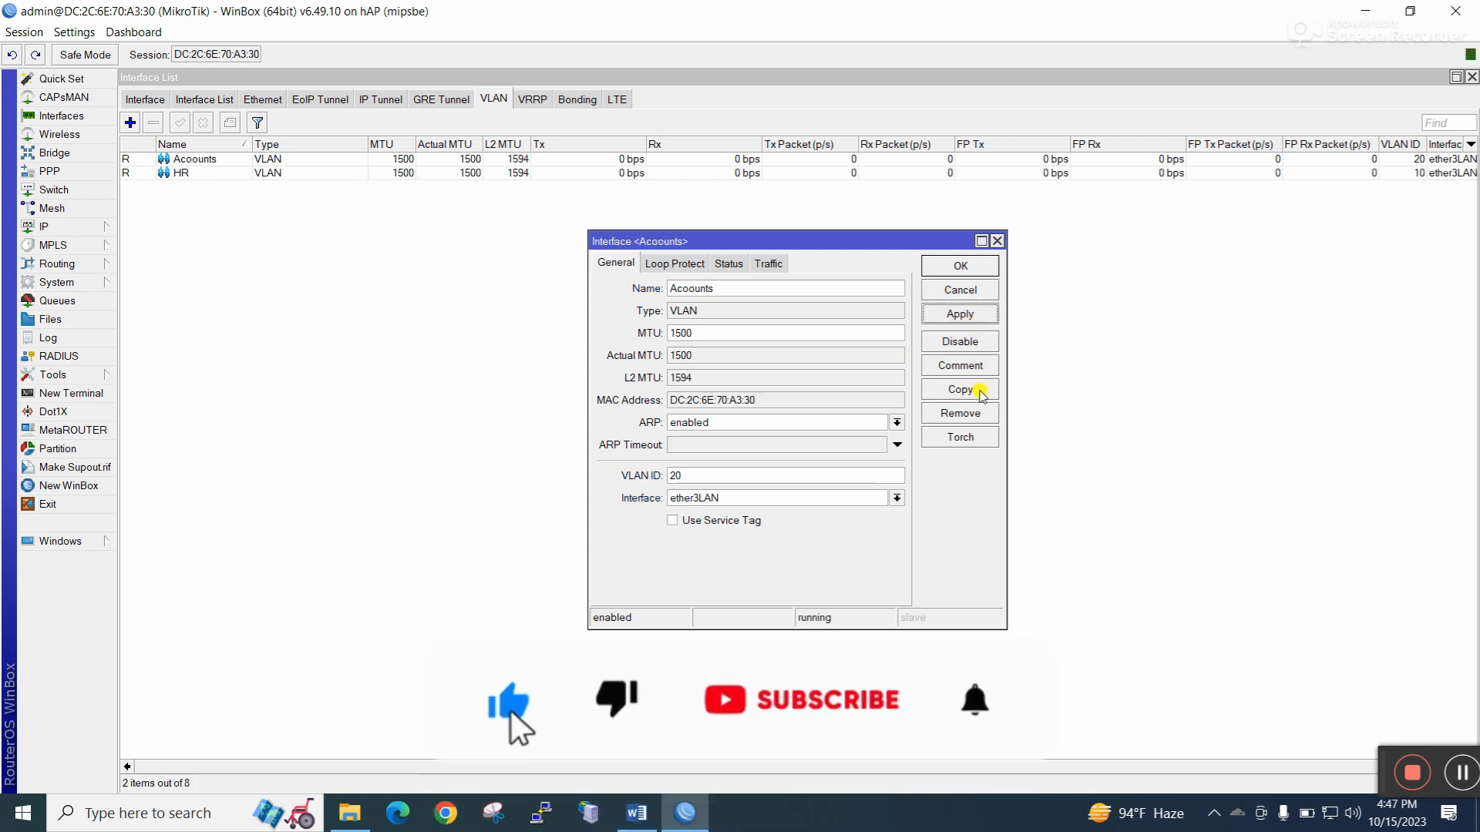
Copy the Acoounts VLAN into a new VLAN interface named IT with VLAN ID 30 and close the interface dialogs.
left_click(970, 390)
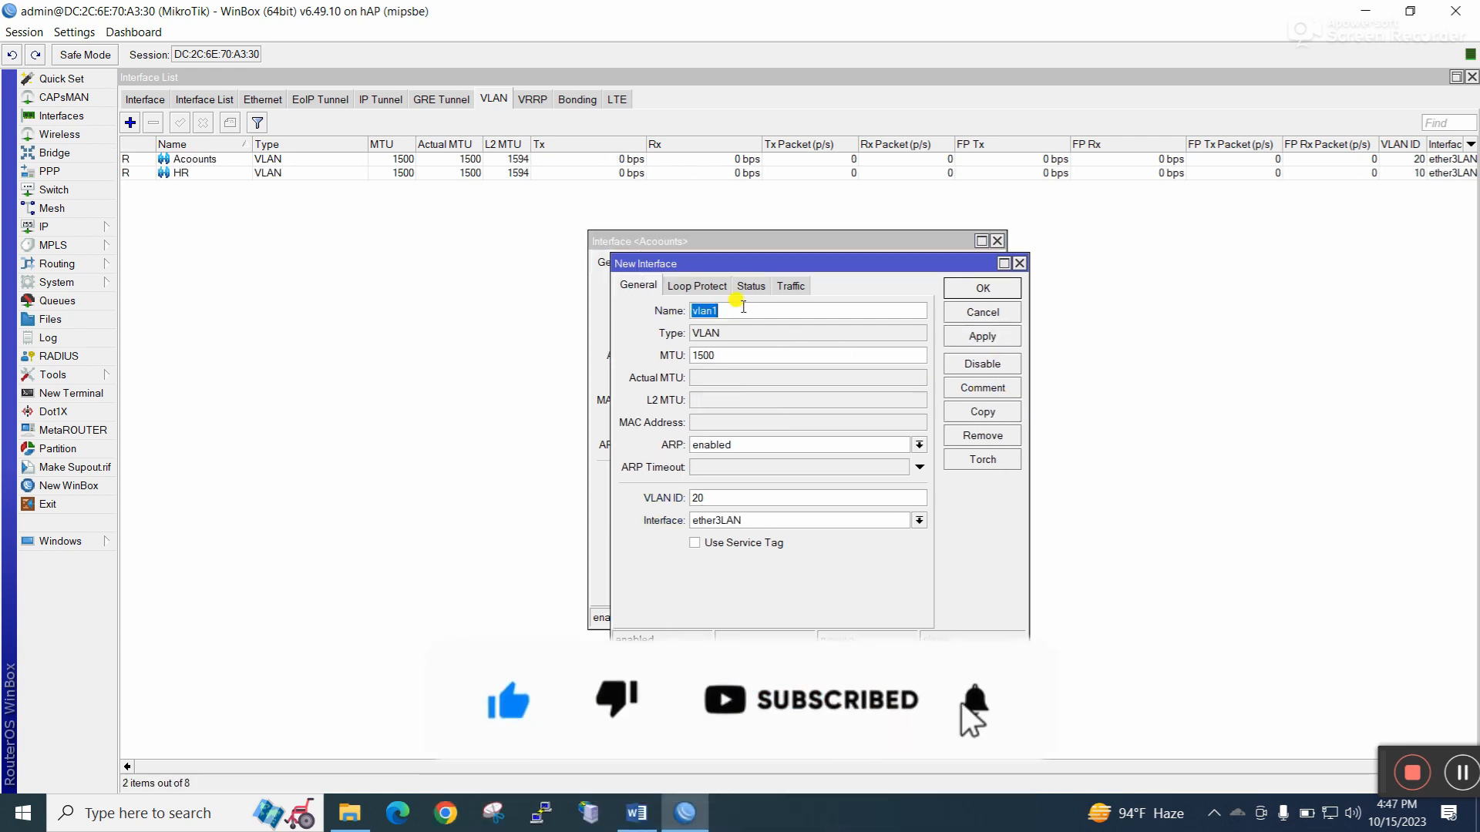
type("IT")
left_click(758, 495)
left_click_drag(759, 496, 660, 502)
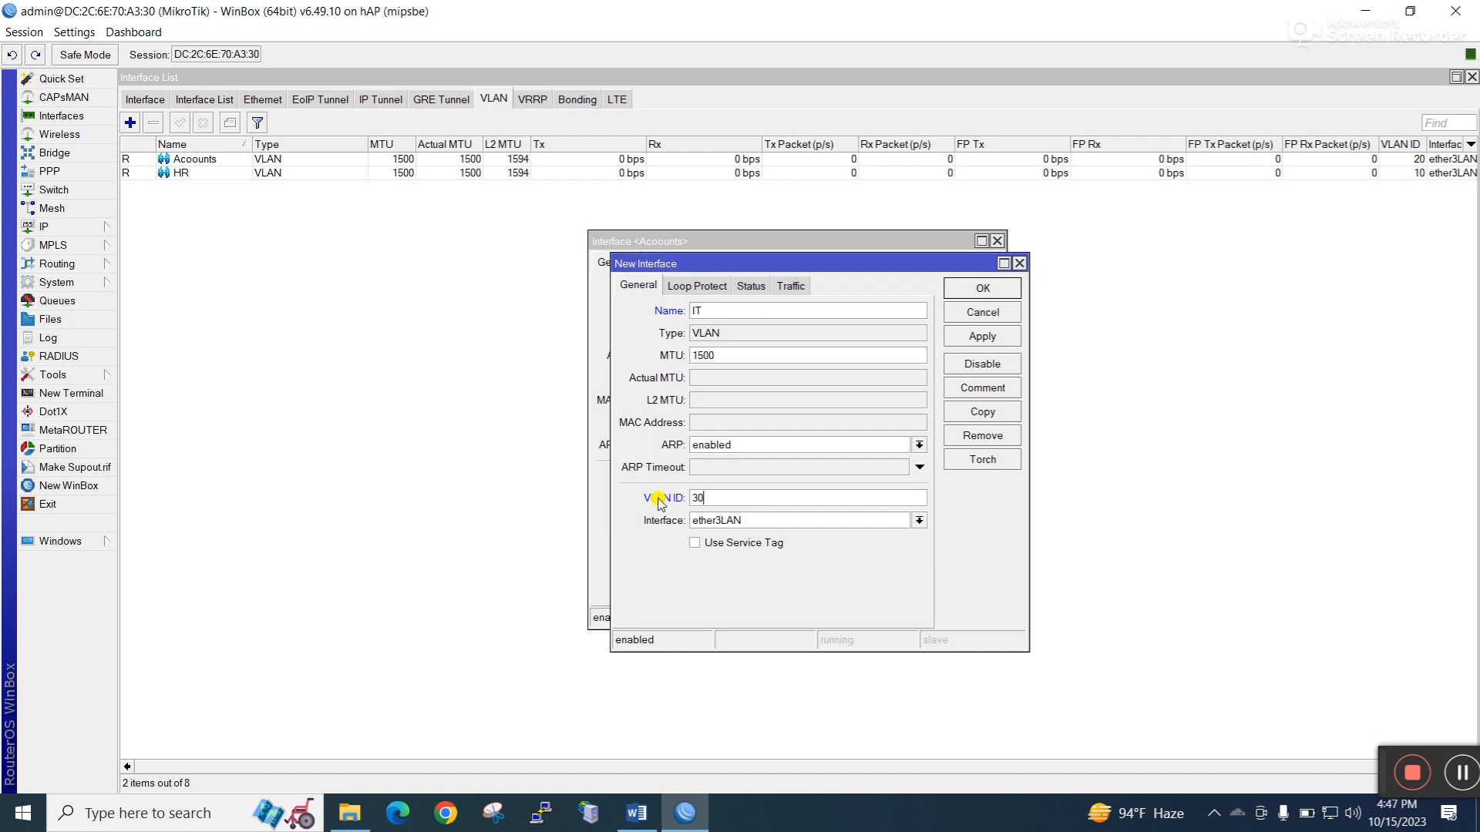
left_click(982, 340)
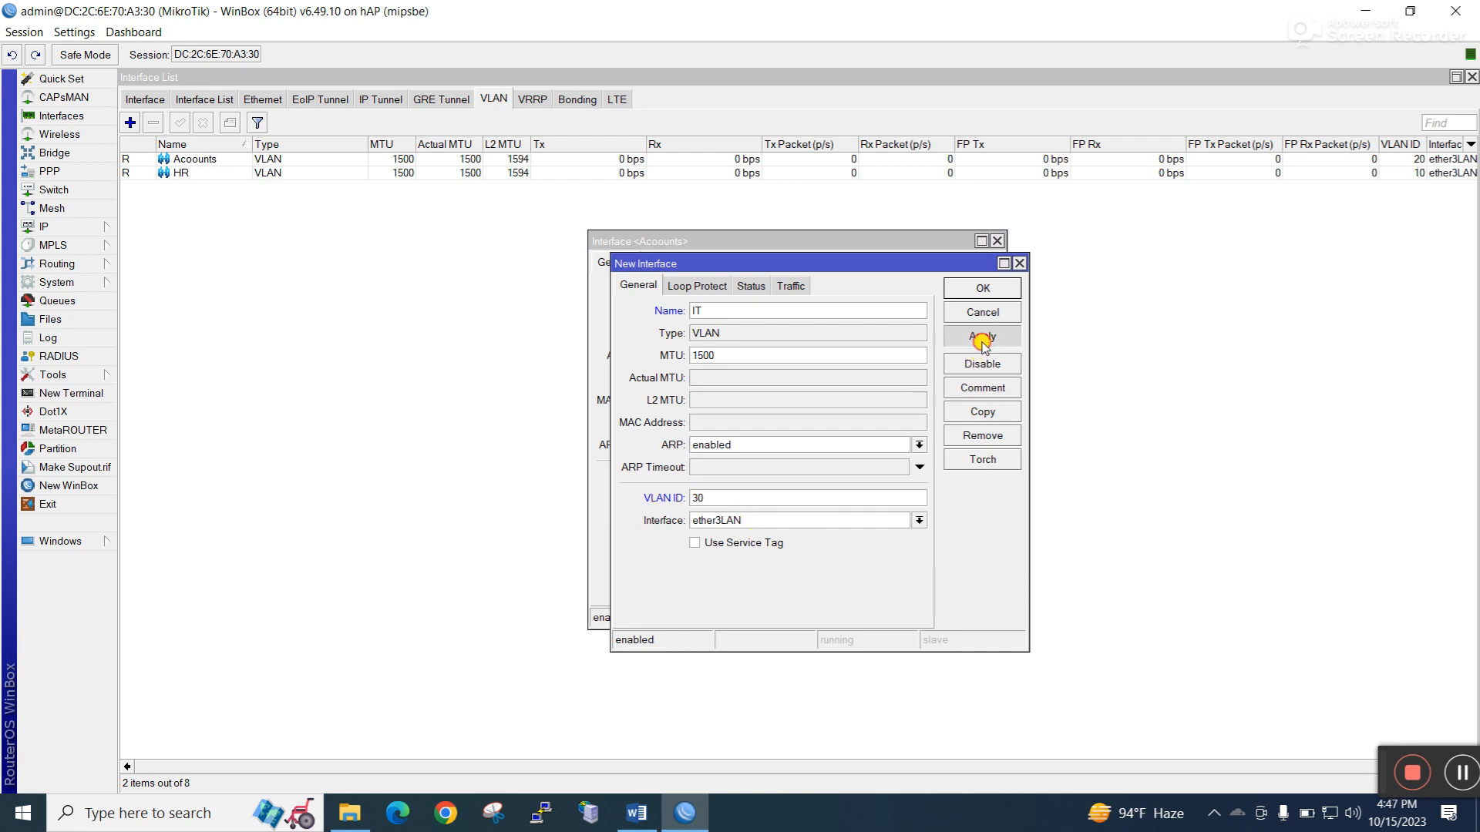
left_click(983, 289)
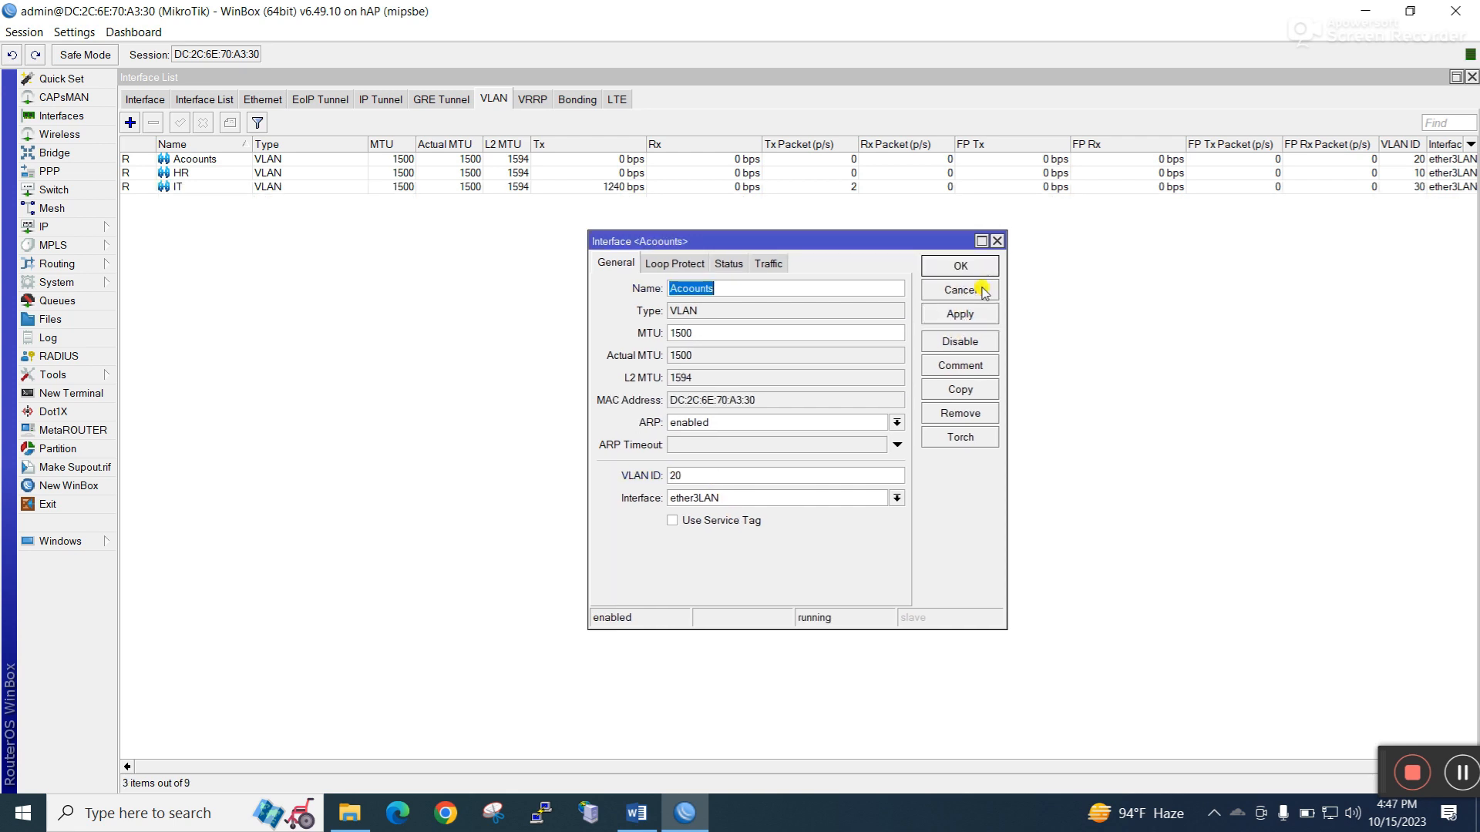
left_click(979, 269)
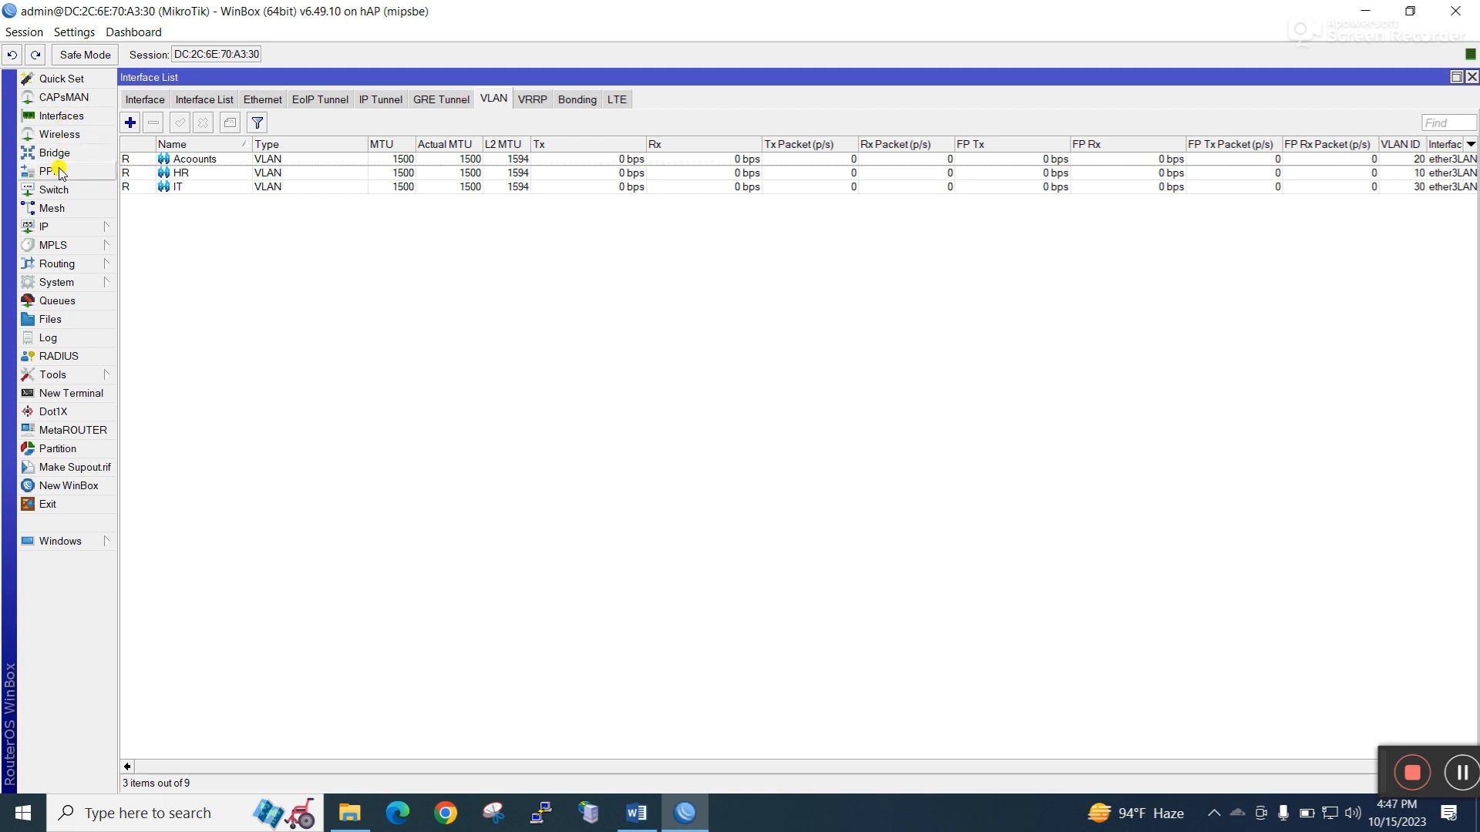
Show all interfaces including the new VLANs, and open the IP address list maximized.
left_click(112, 229)
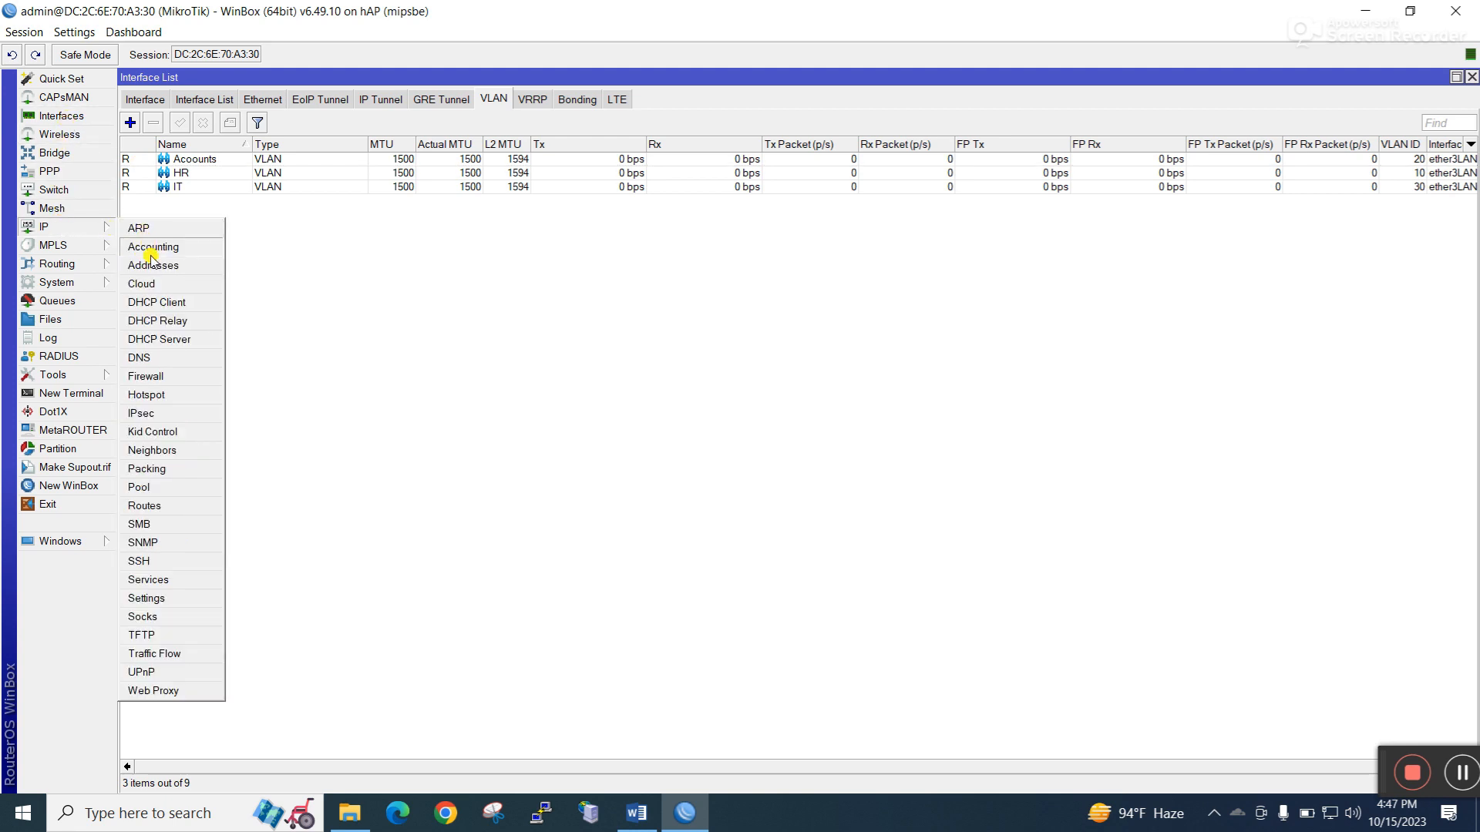
left_click(148, 101)
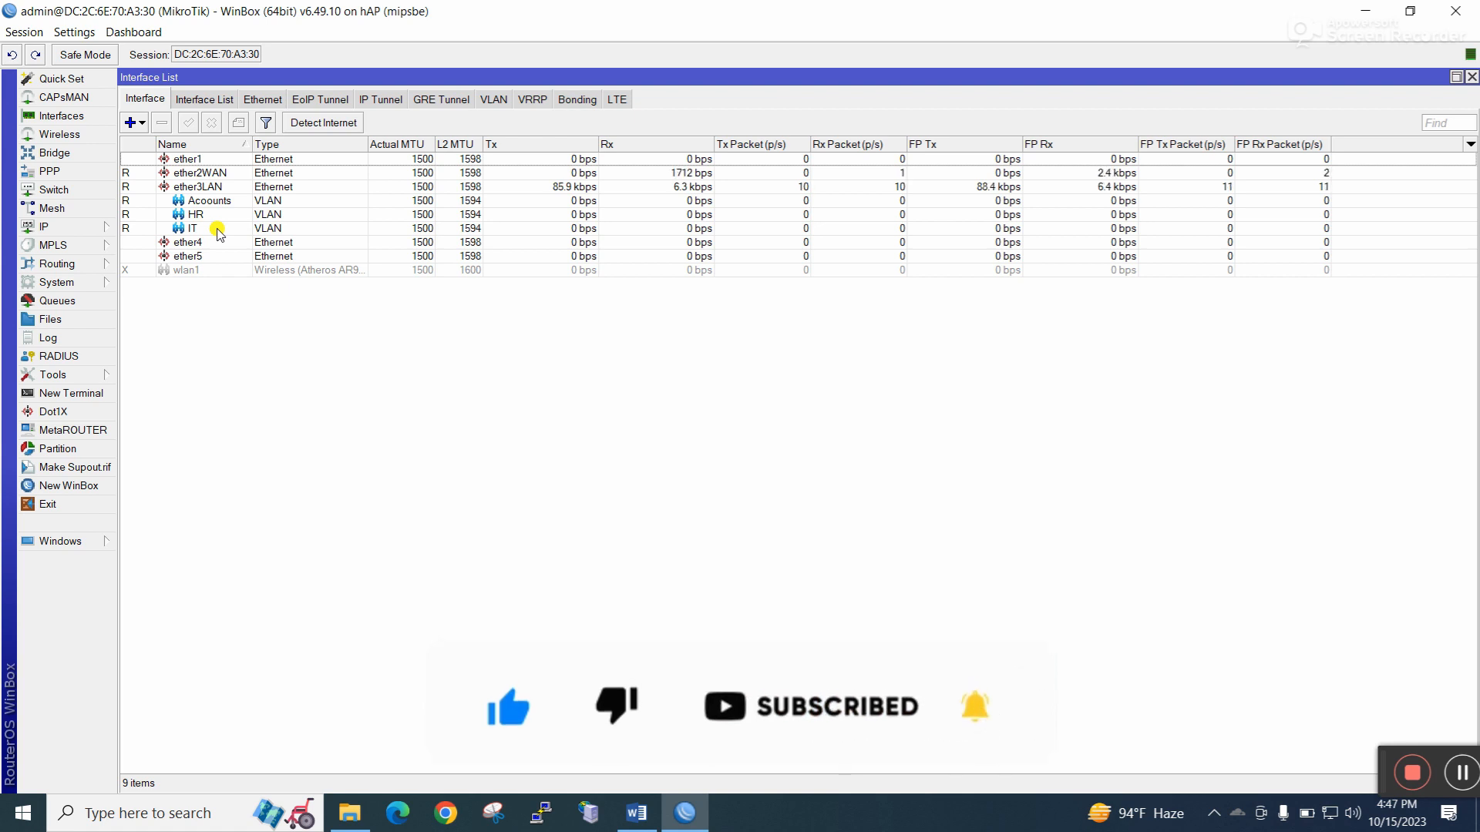
left_click(89, 232)
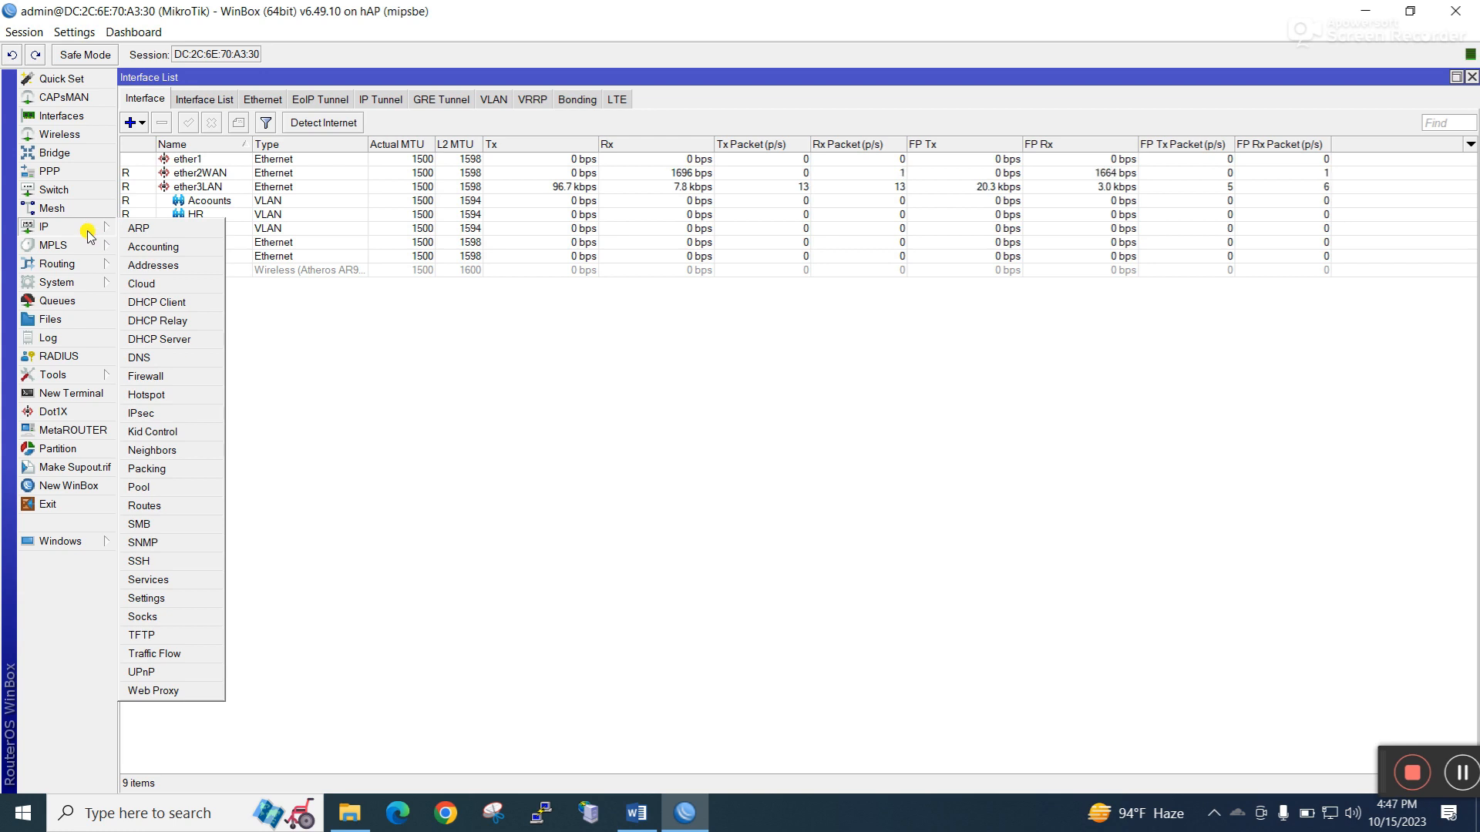
left_click(182, 267)
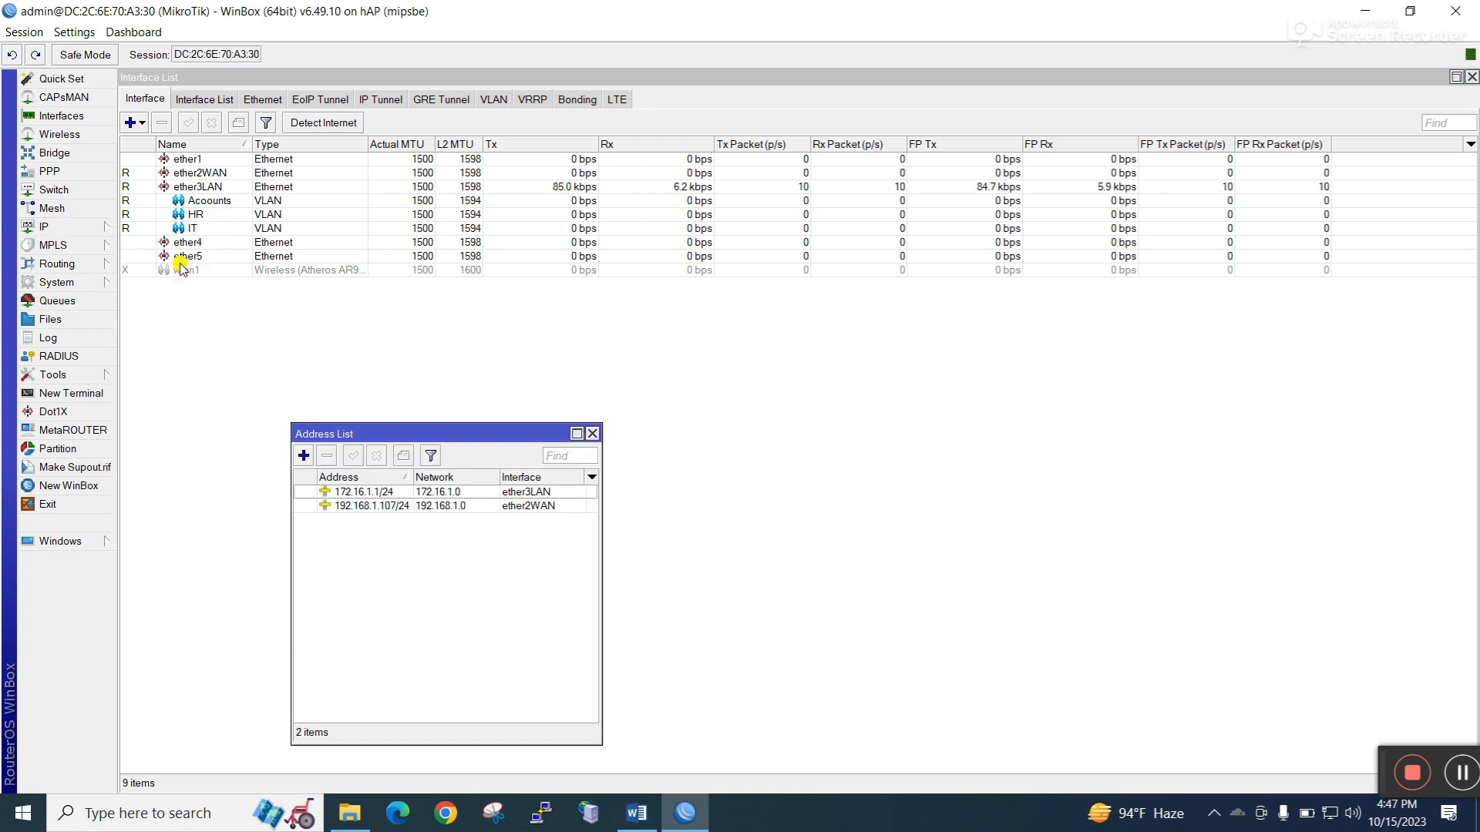
left_click(577, 433)
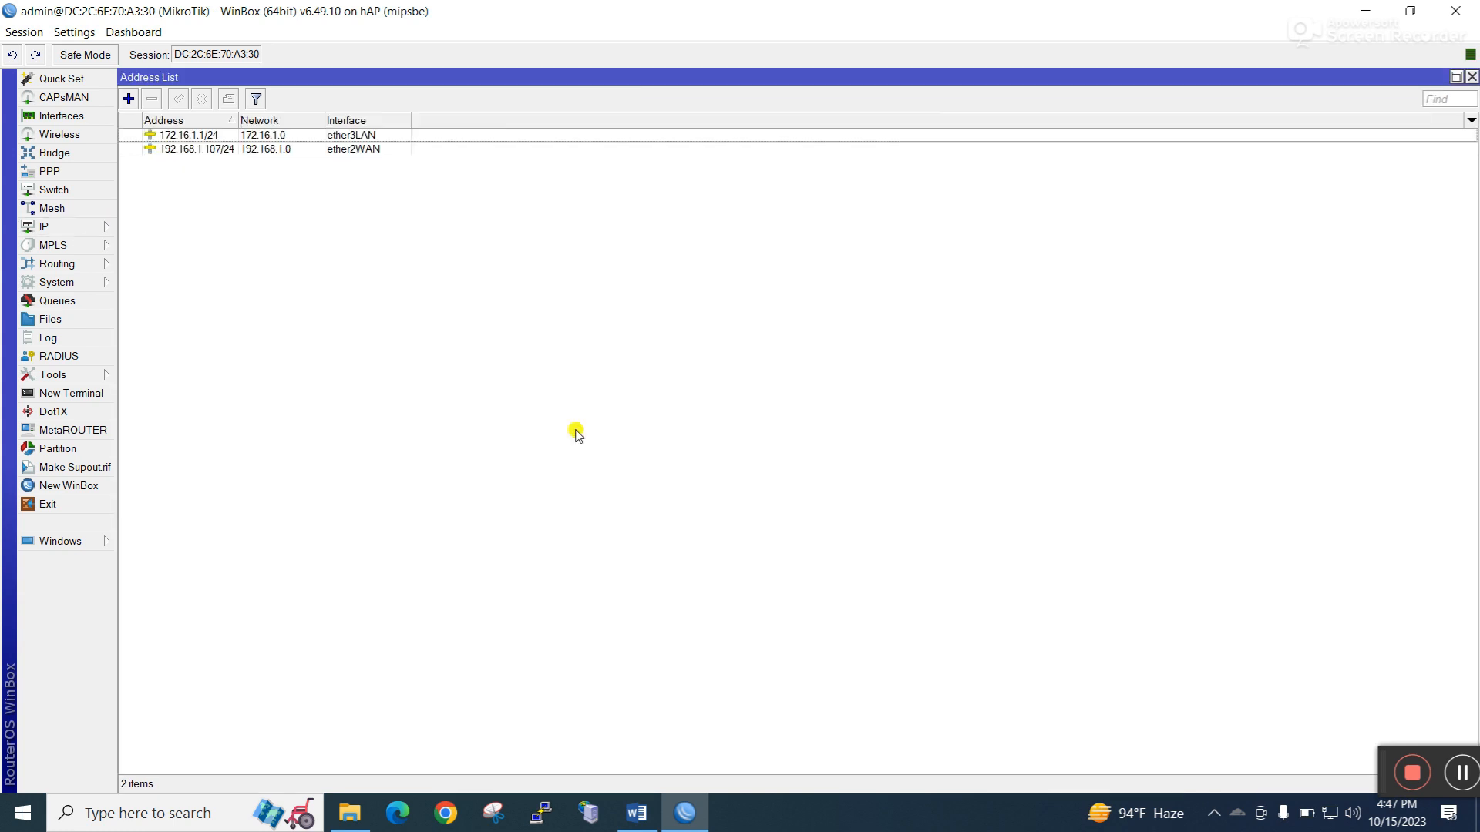
Add the IP address 192.168.20.1/24 to the Acoounts VLAN interface.
left_click(131, 99)
left_click(756, 353)
double_click(761, 355)
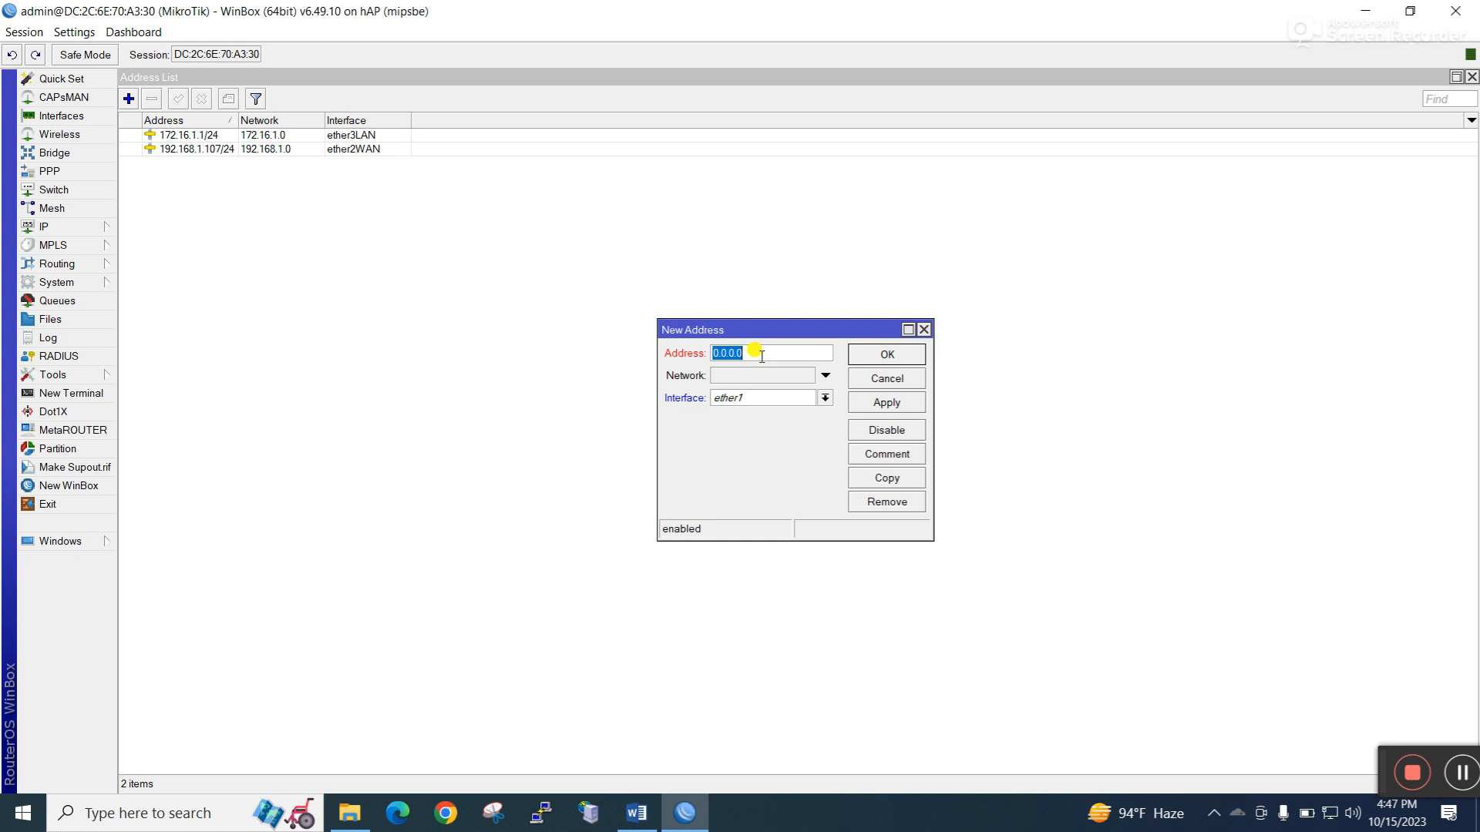
type("192.168.20.1/24")
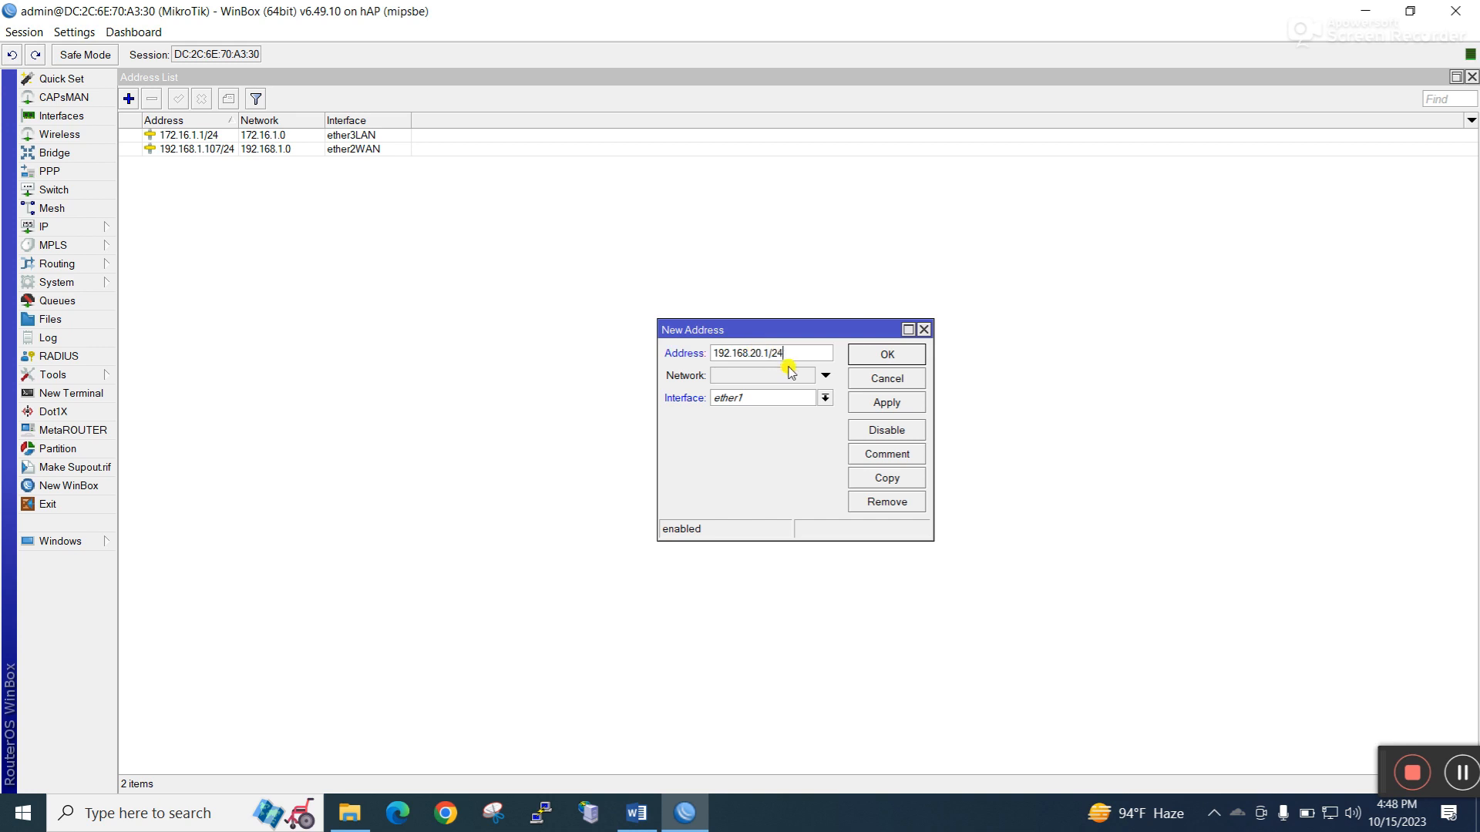
left_click(825, 397)
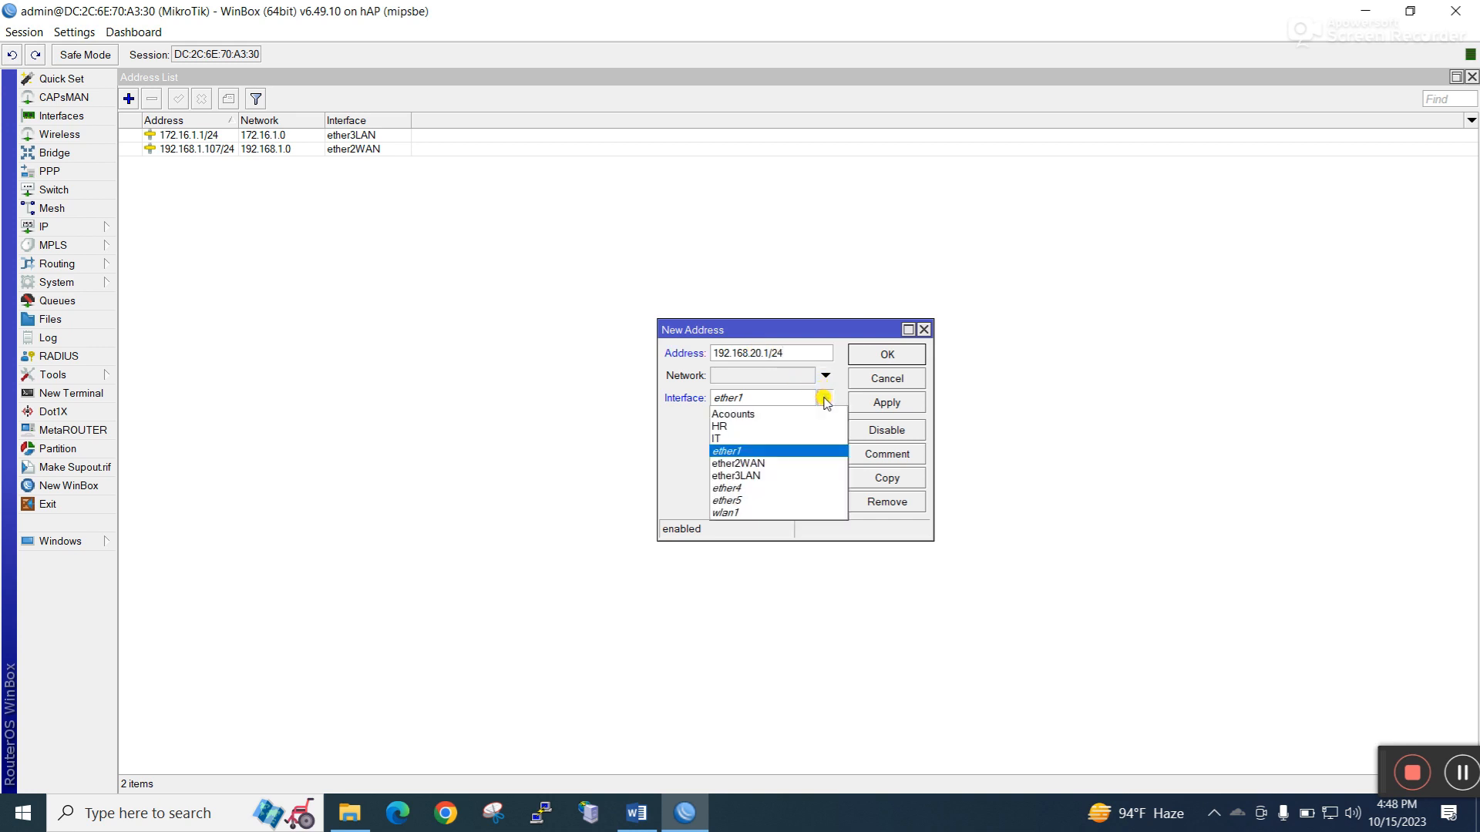
left_click(740, 416)
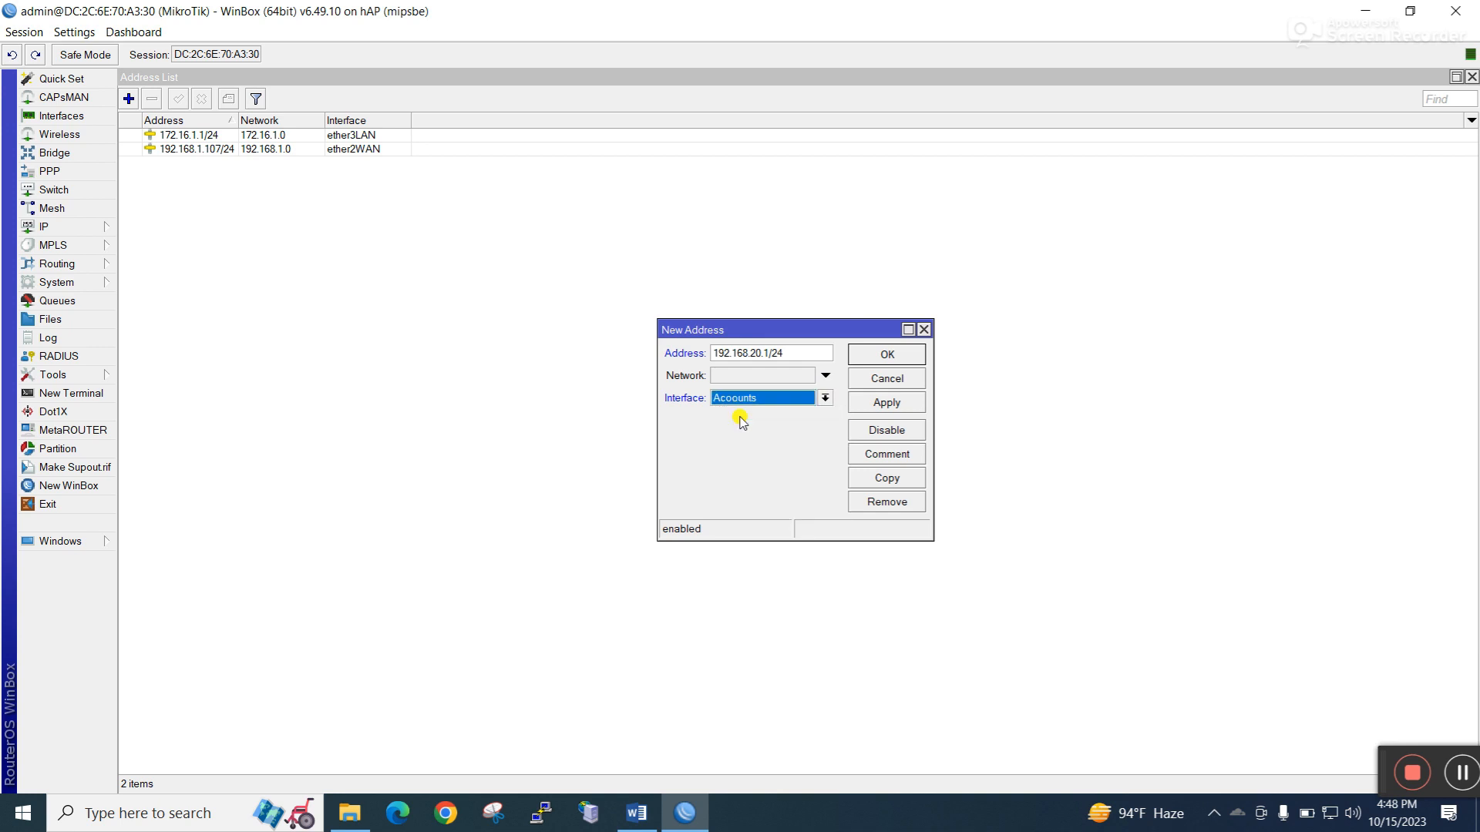
left_click(870, 405)
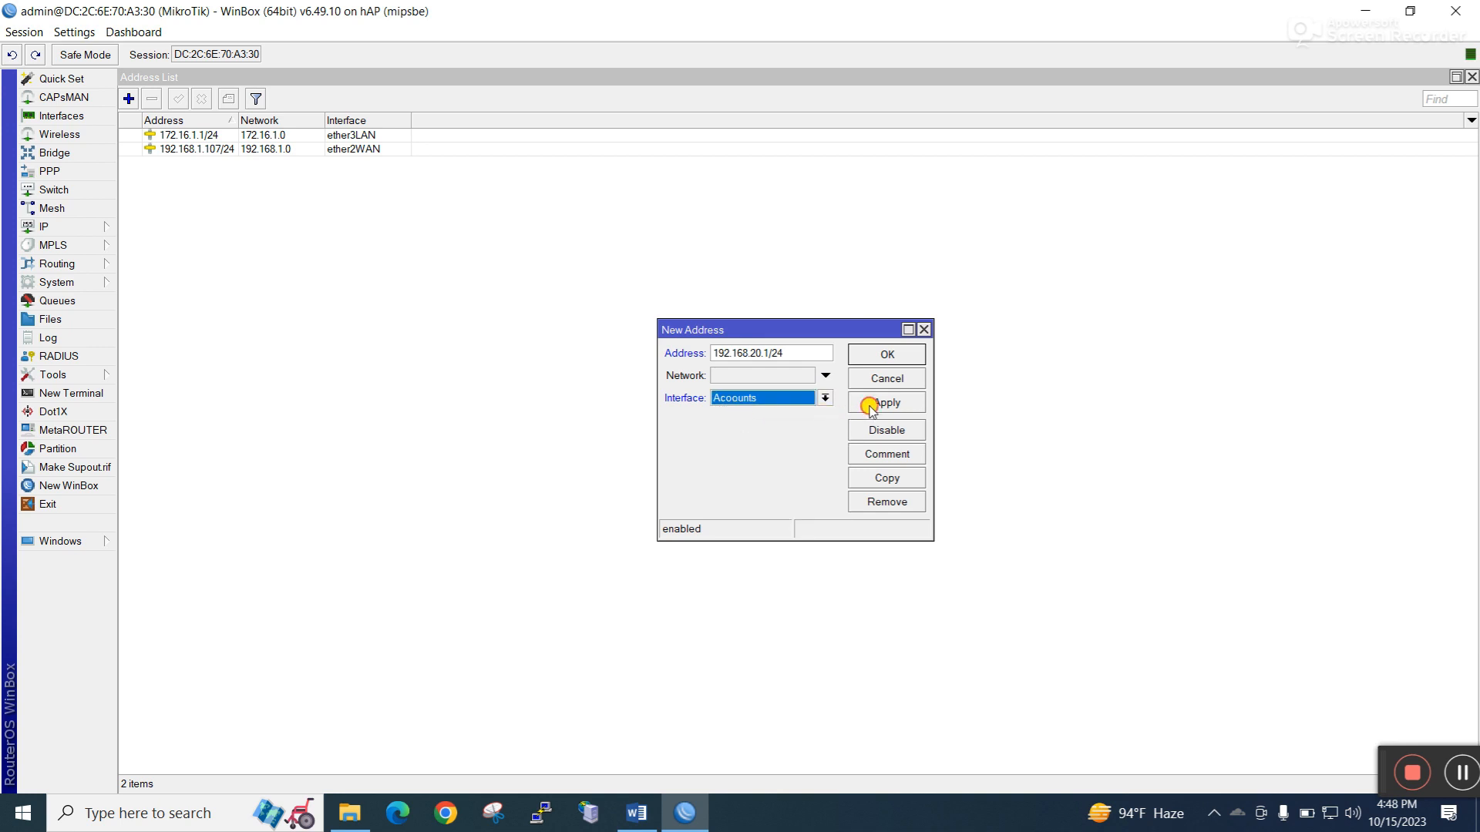
left_click(876, 356)
Add the IP address 172.16.20.1/16 to the HR VLAN interface.
left_click(128, 99)
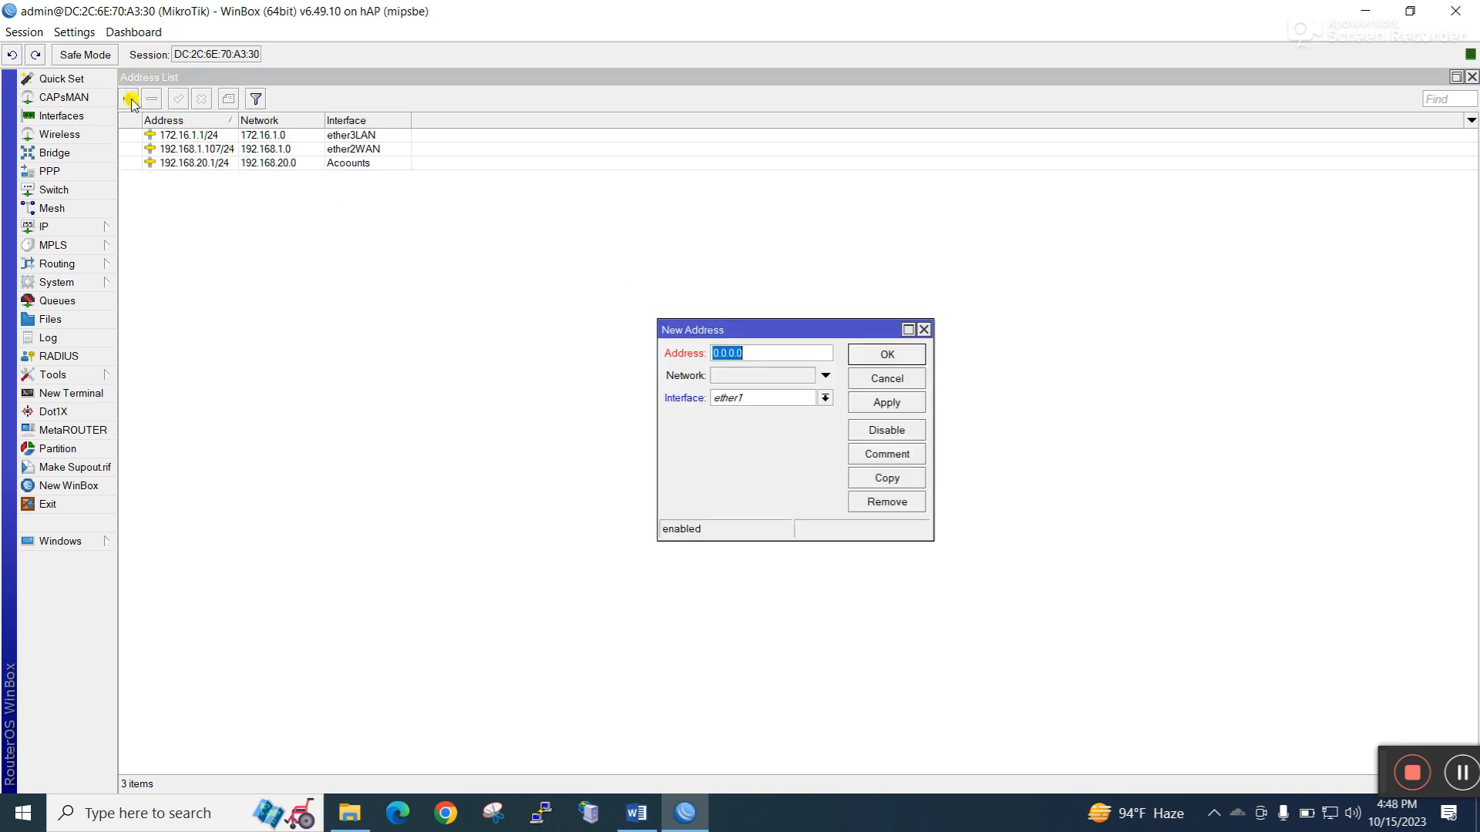
type("172.1")
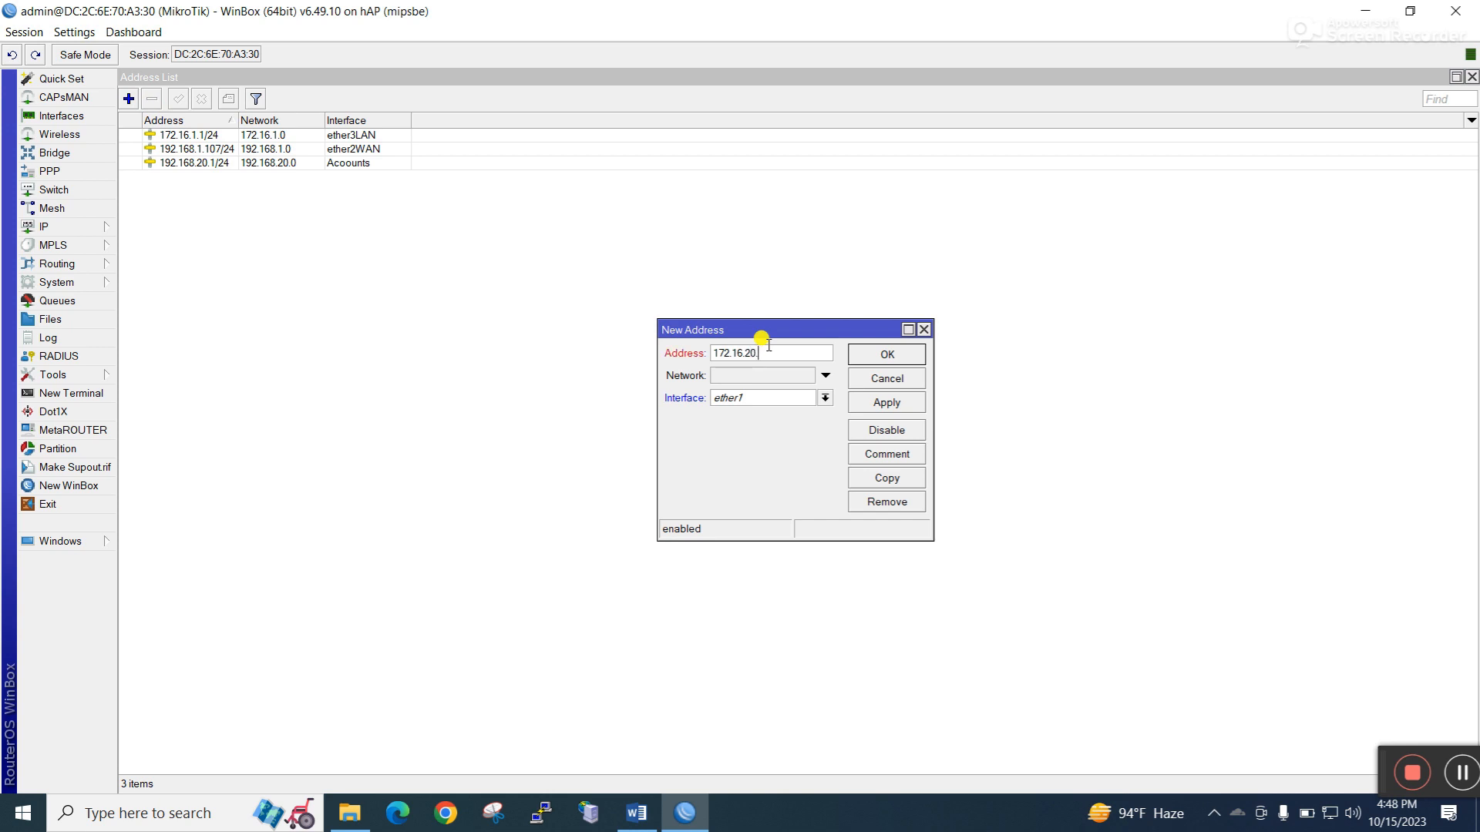
type("6.20.1/")
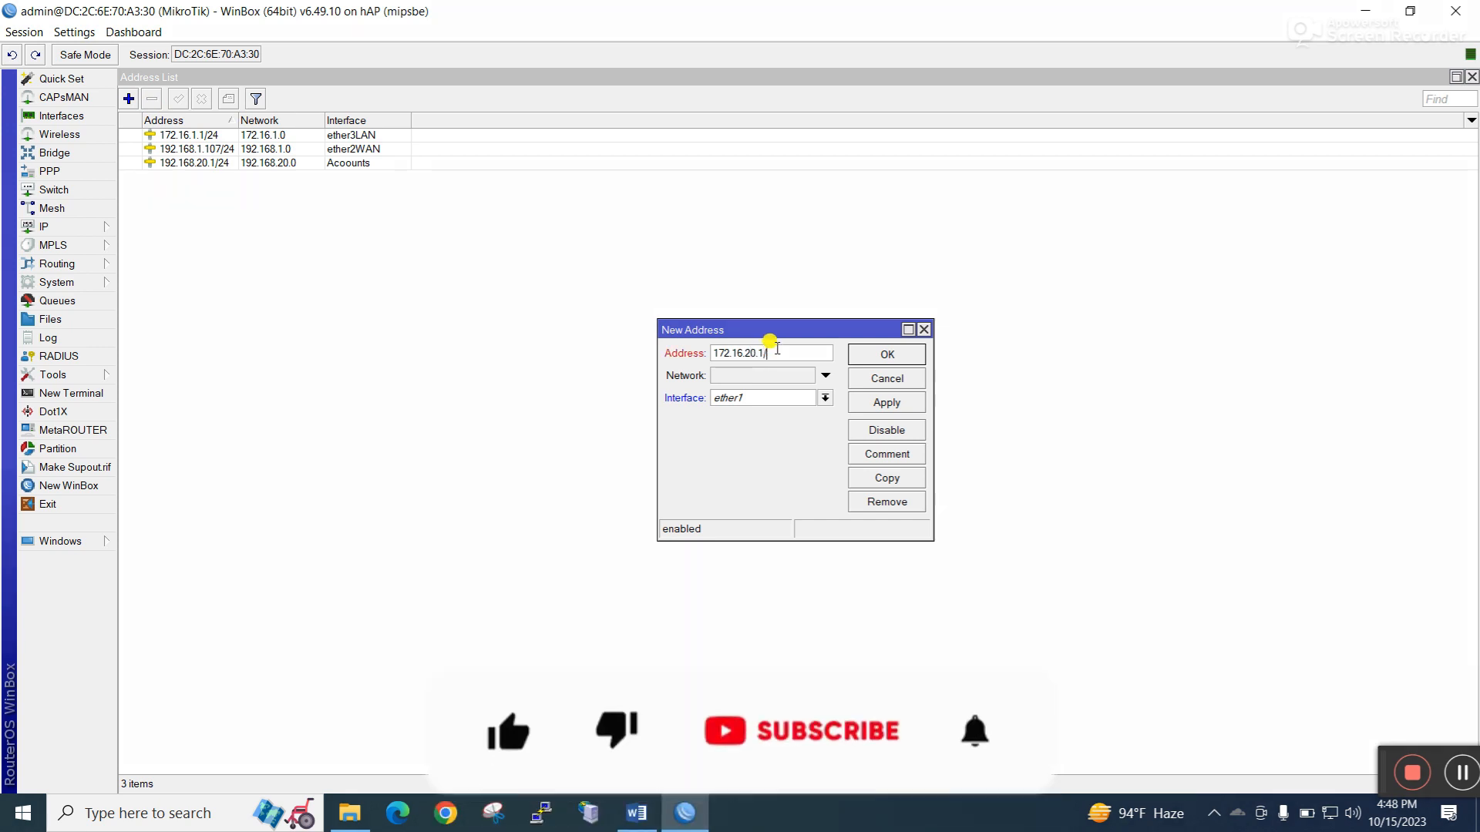
type("16")
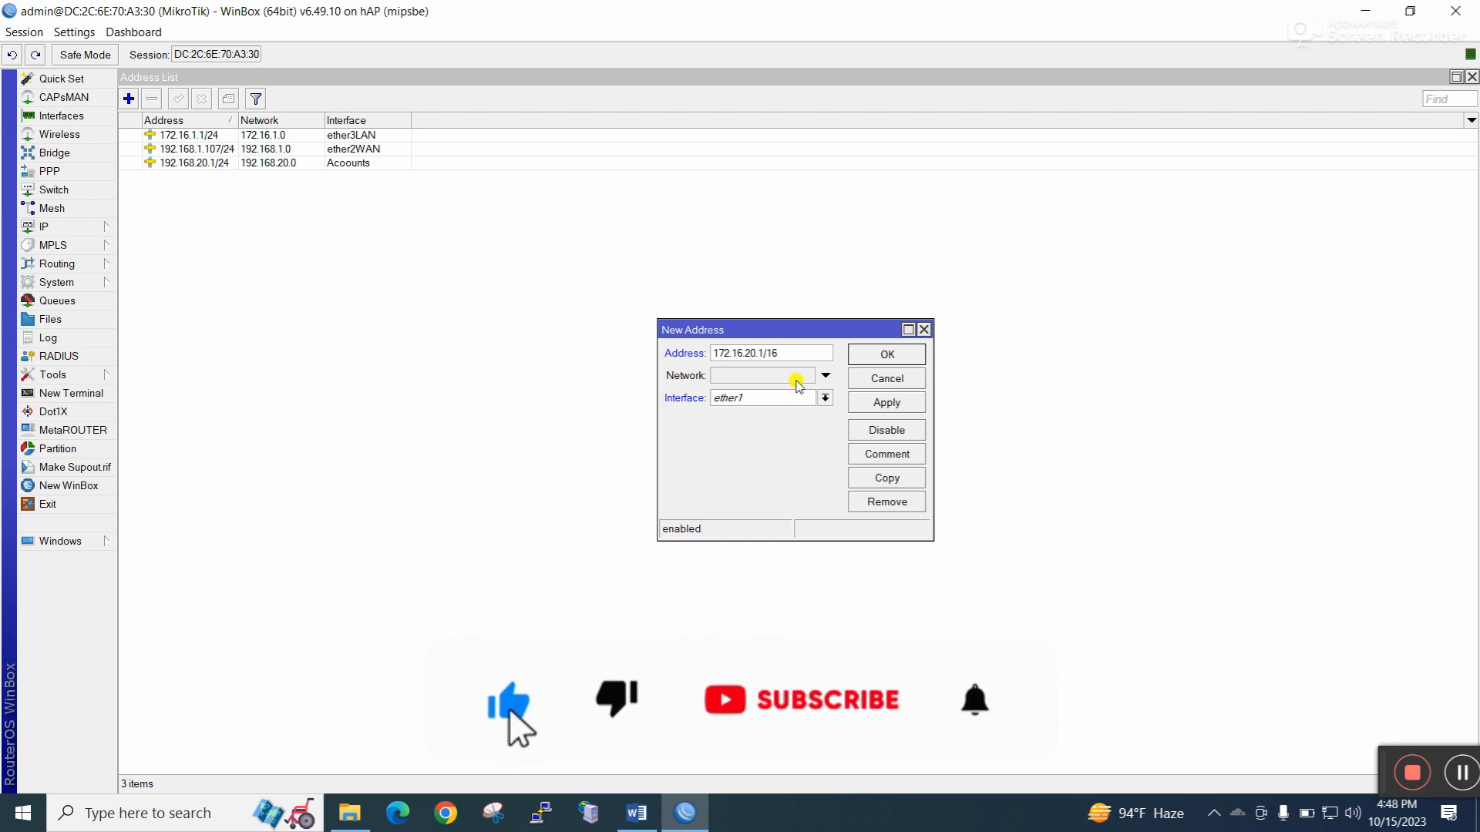
left_click(825, 397)
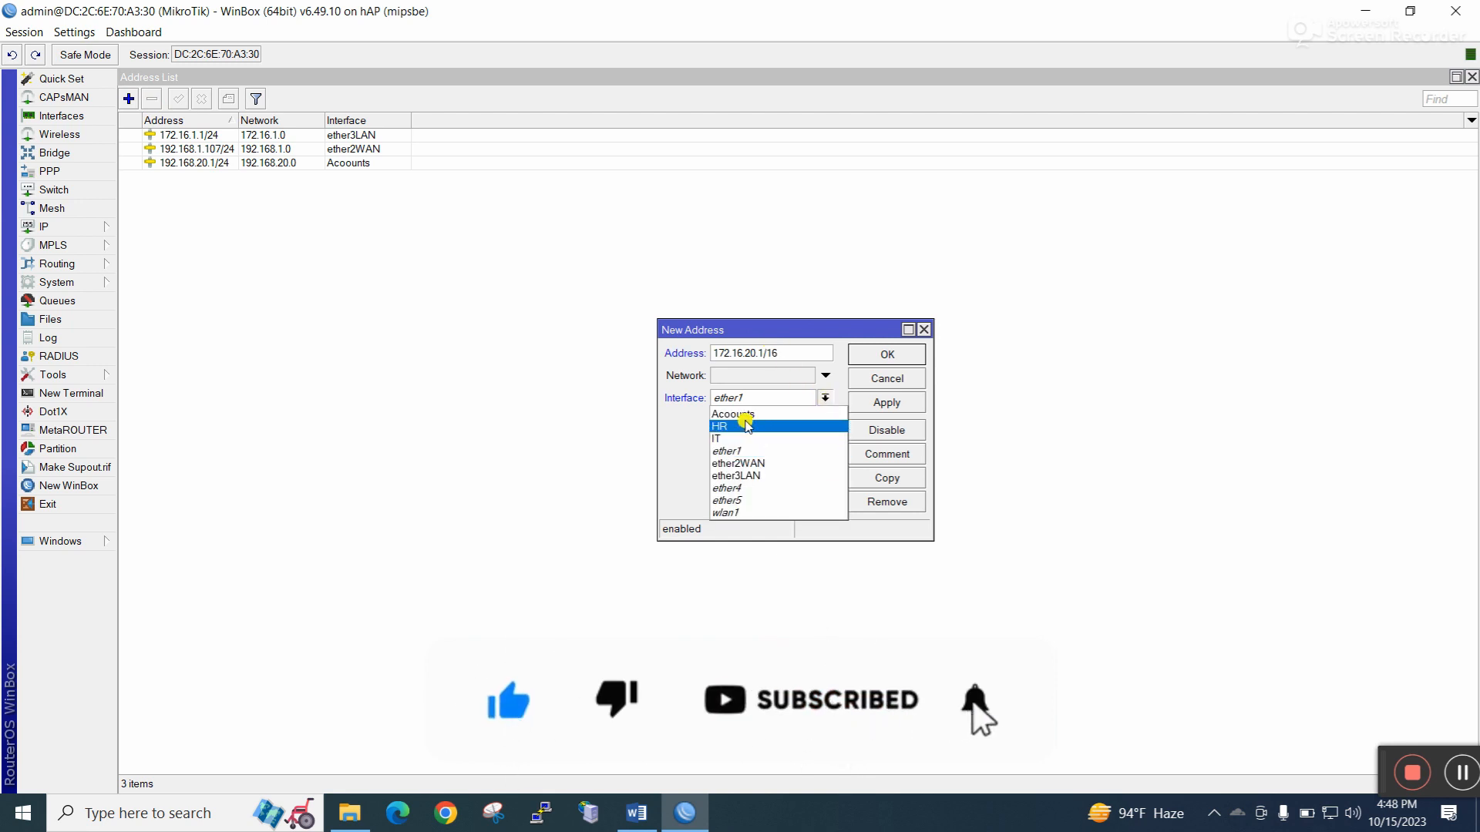
left_click(736, 426)
left_click(877, 403)
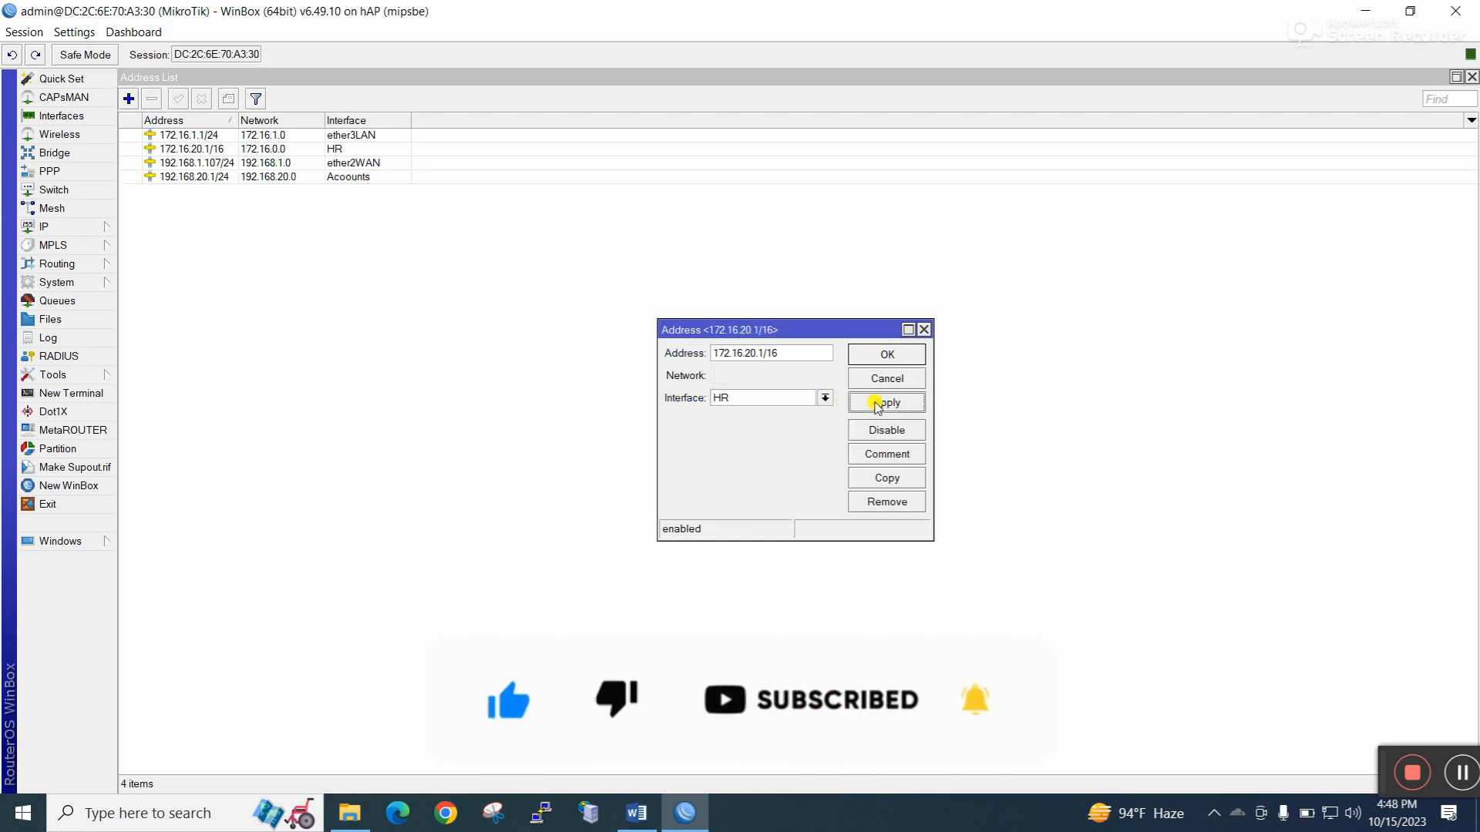
left_click(879, 355)
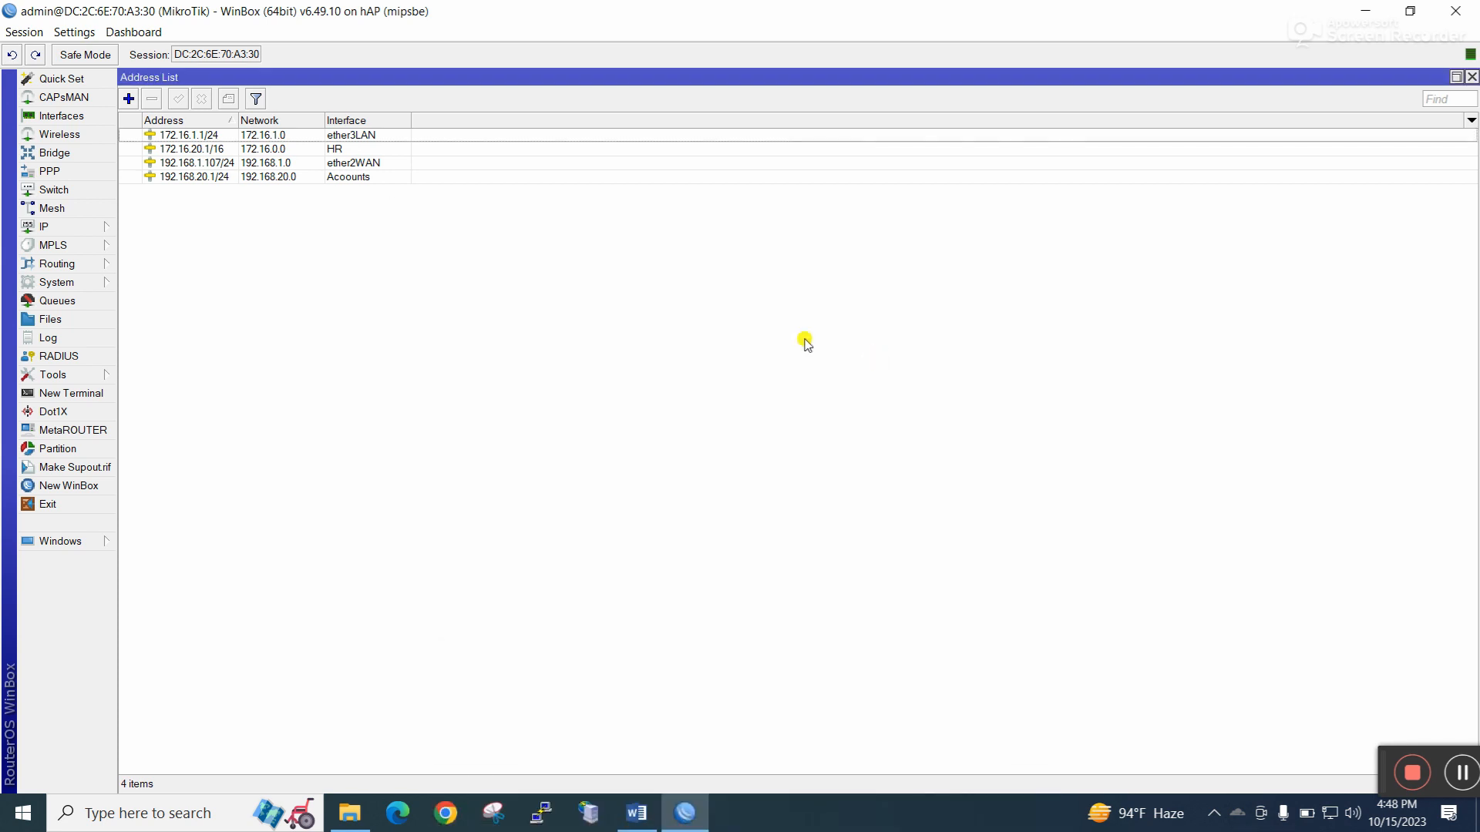
Add the IP address 10.10.10.1/8 to the IT VLAN interface and close the address list.
left_click(128, 98)
type("192")
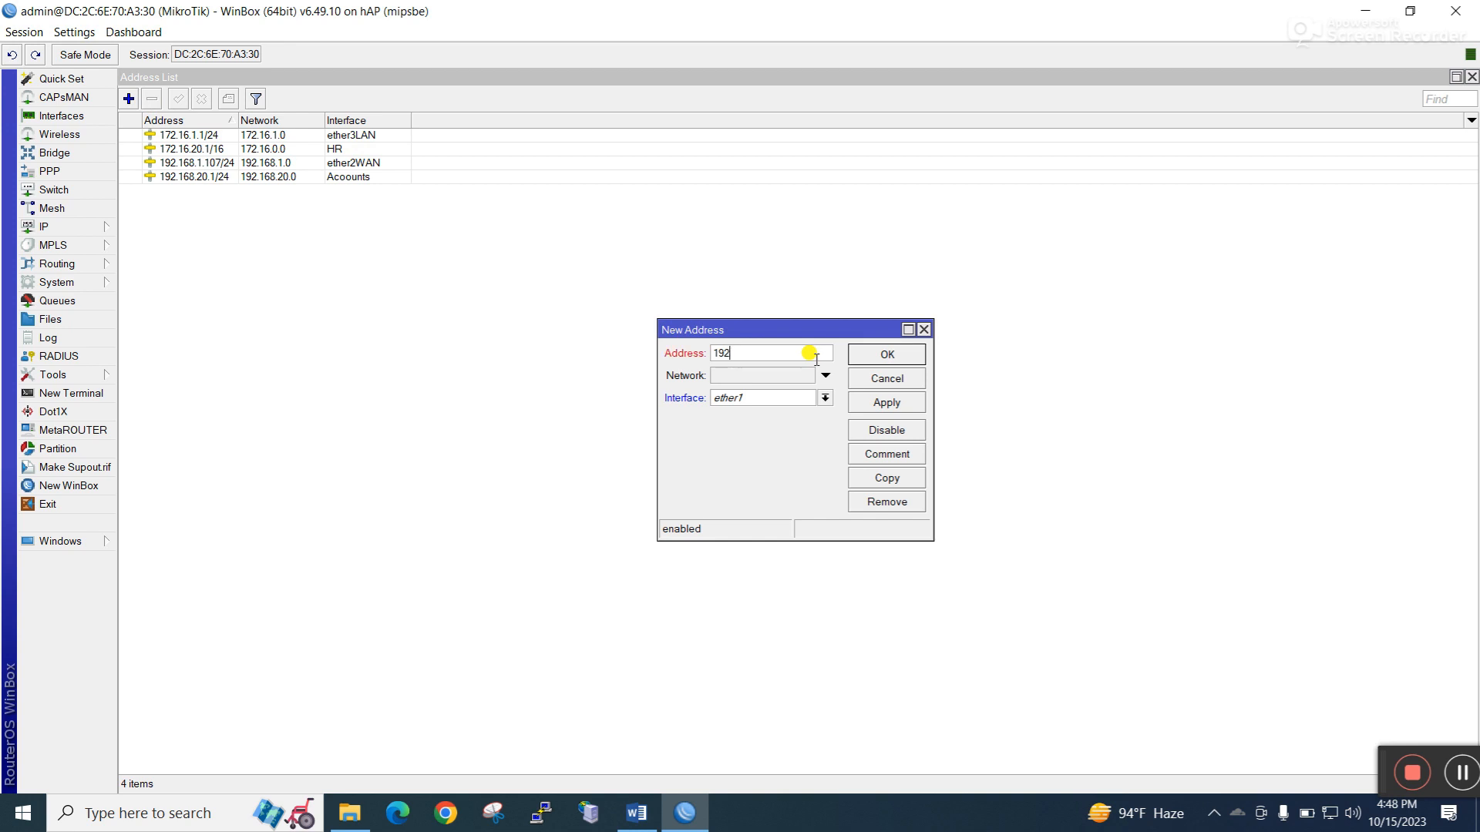
type(".110.10")
left_click(825, 398)
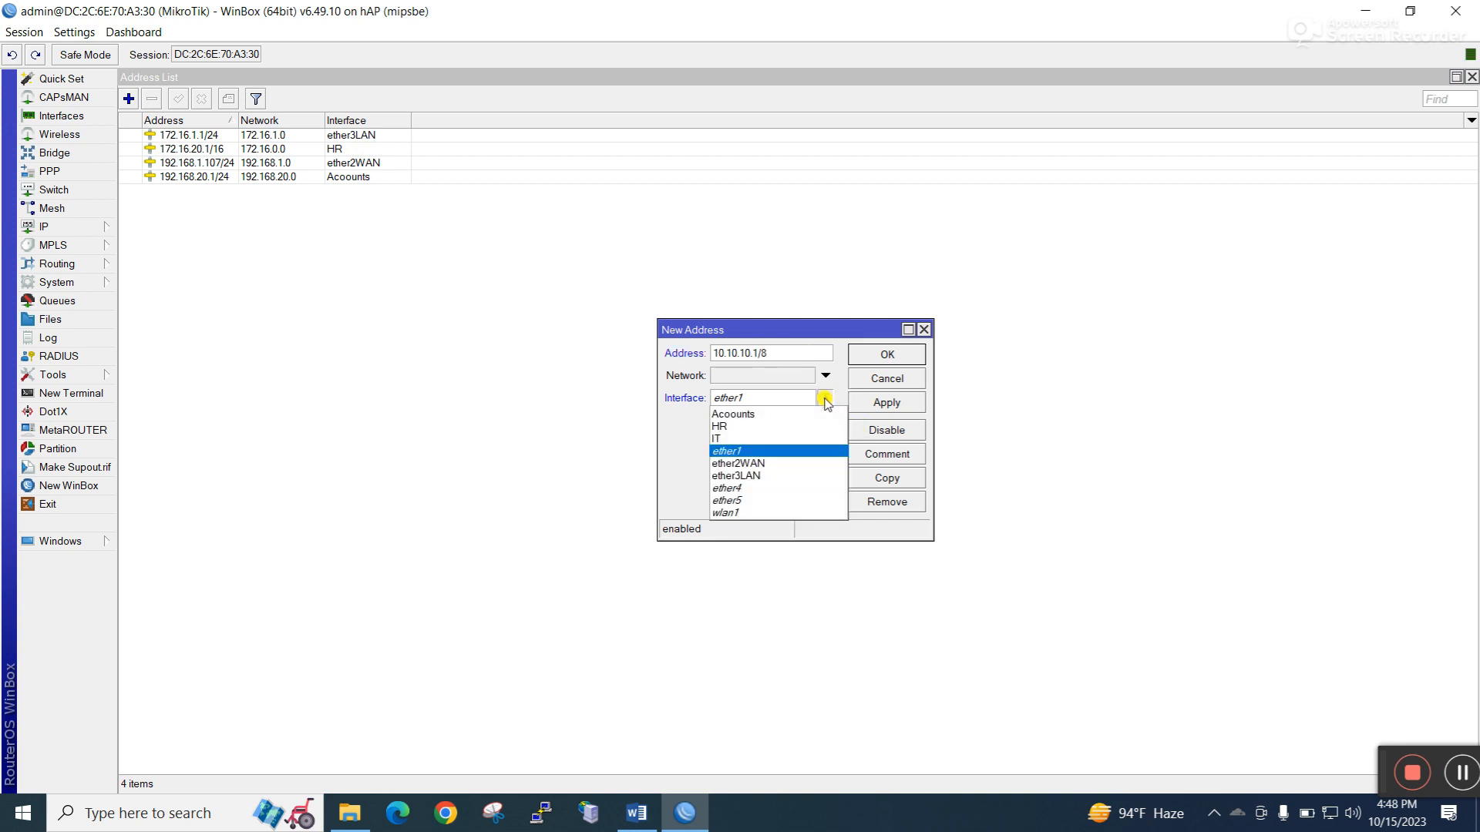
left_click(750, 438)
left_click(869, 410)
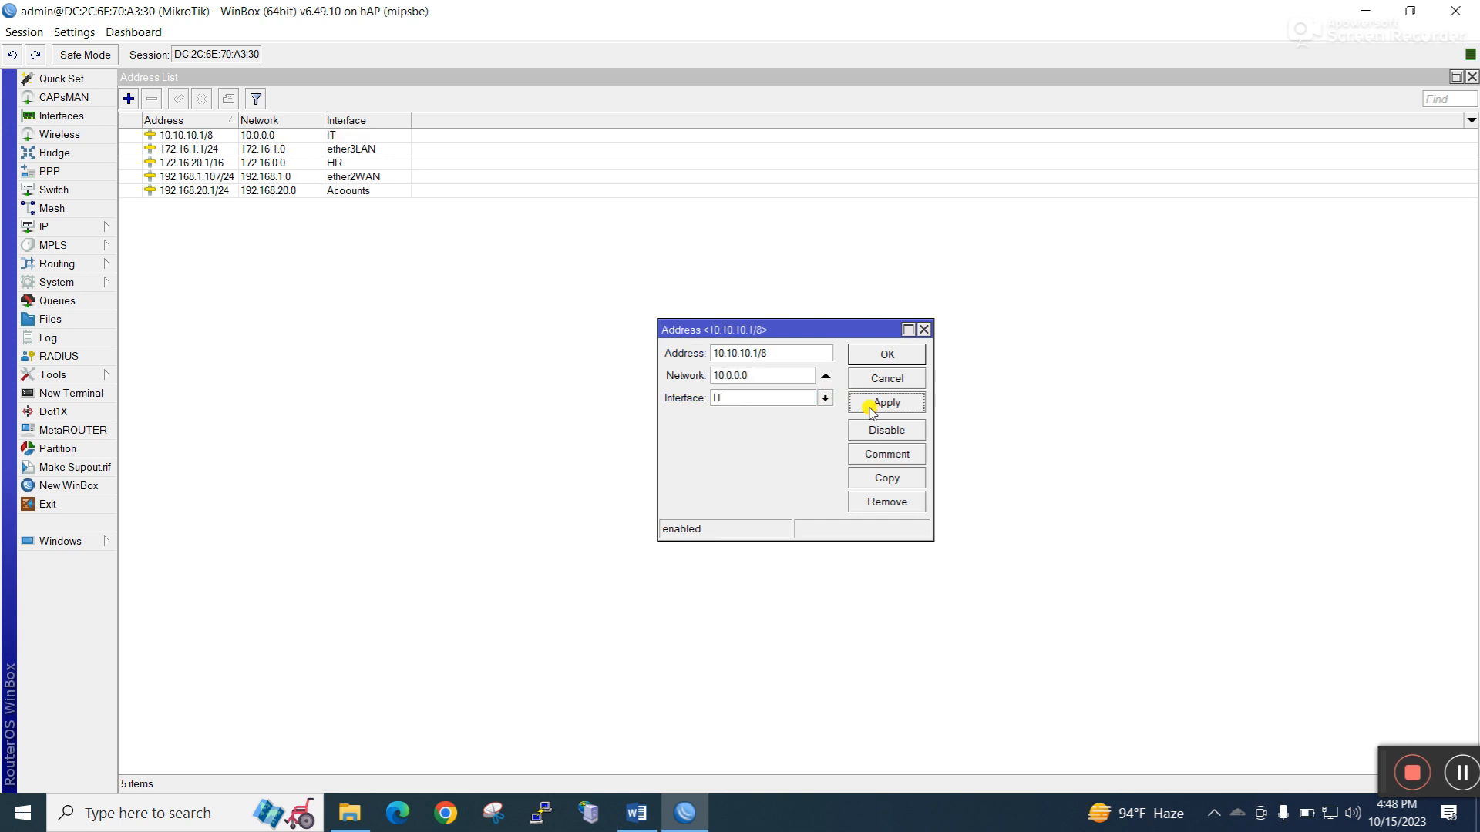
left_click(874, 360)
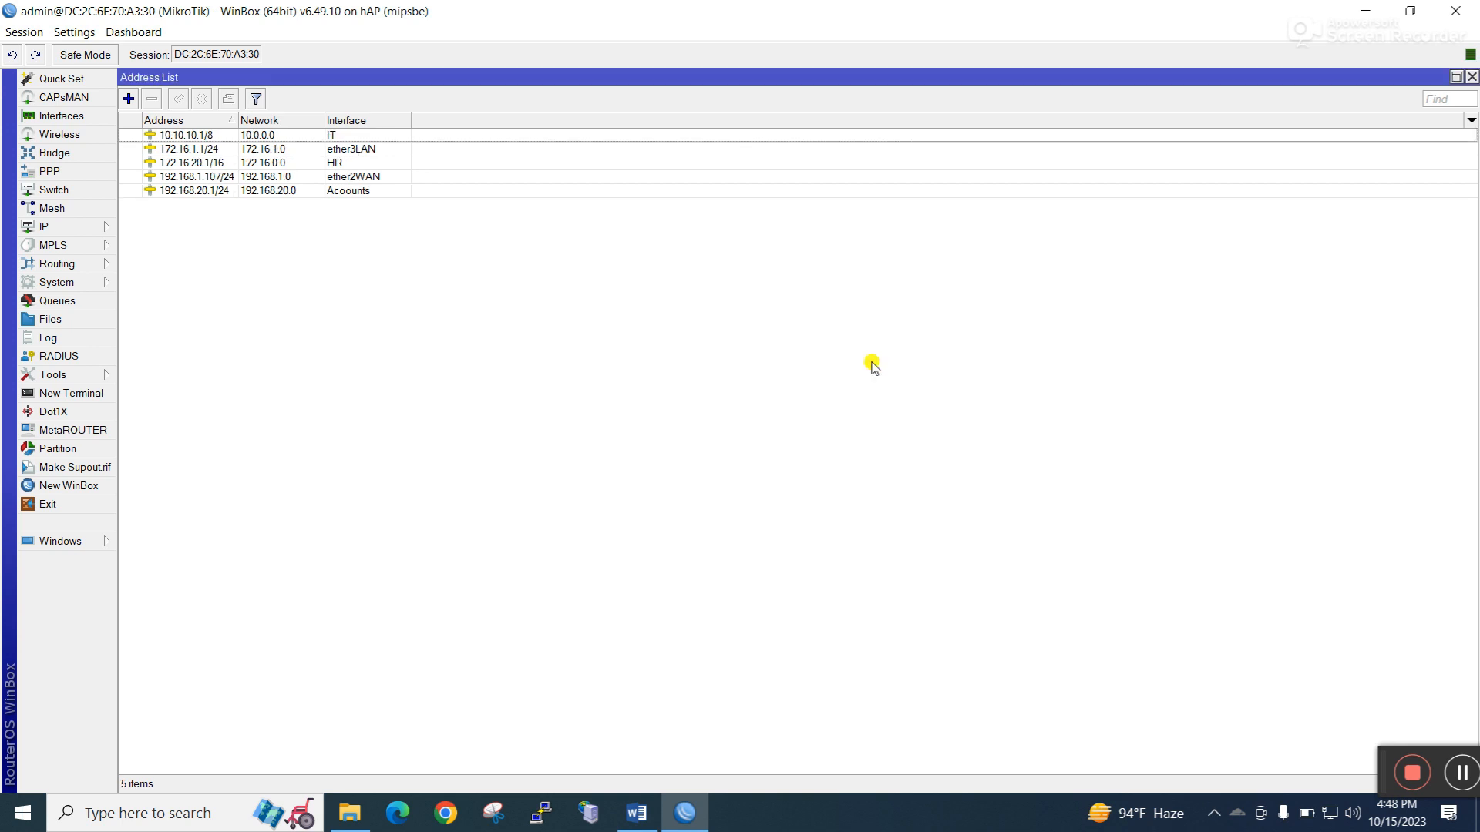
left_click(1473, 76)
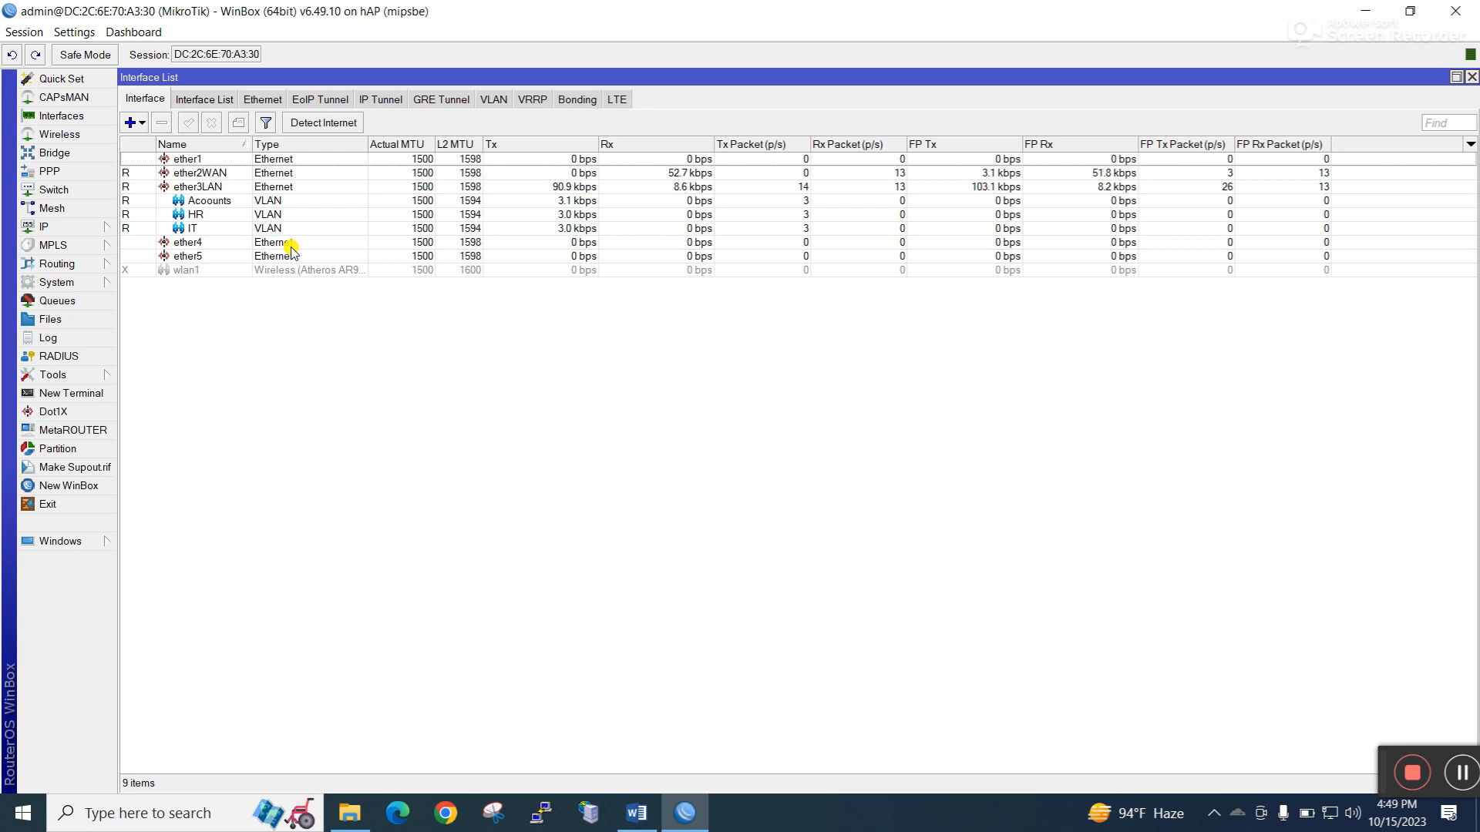
Open the router's DHCP server list, dismissing the blank new server form.
left_click(92, 226)
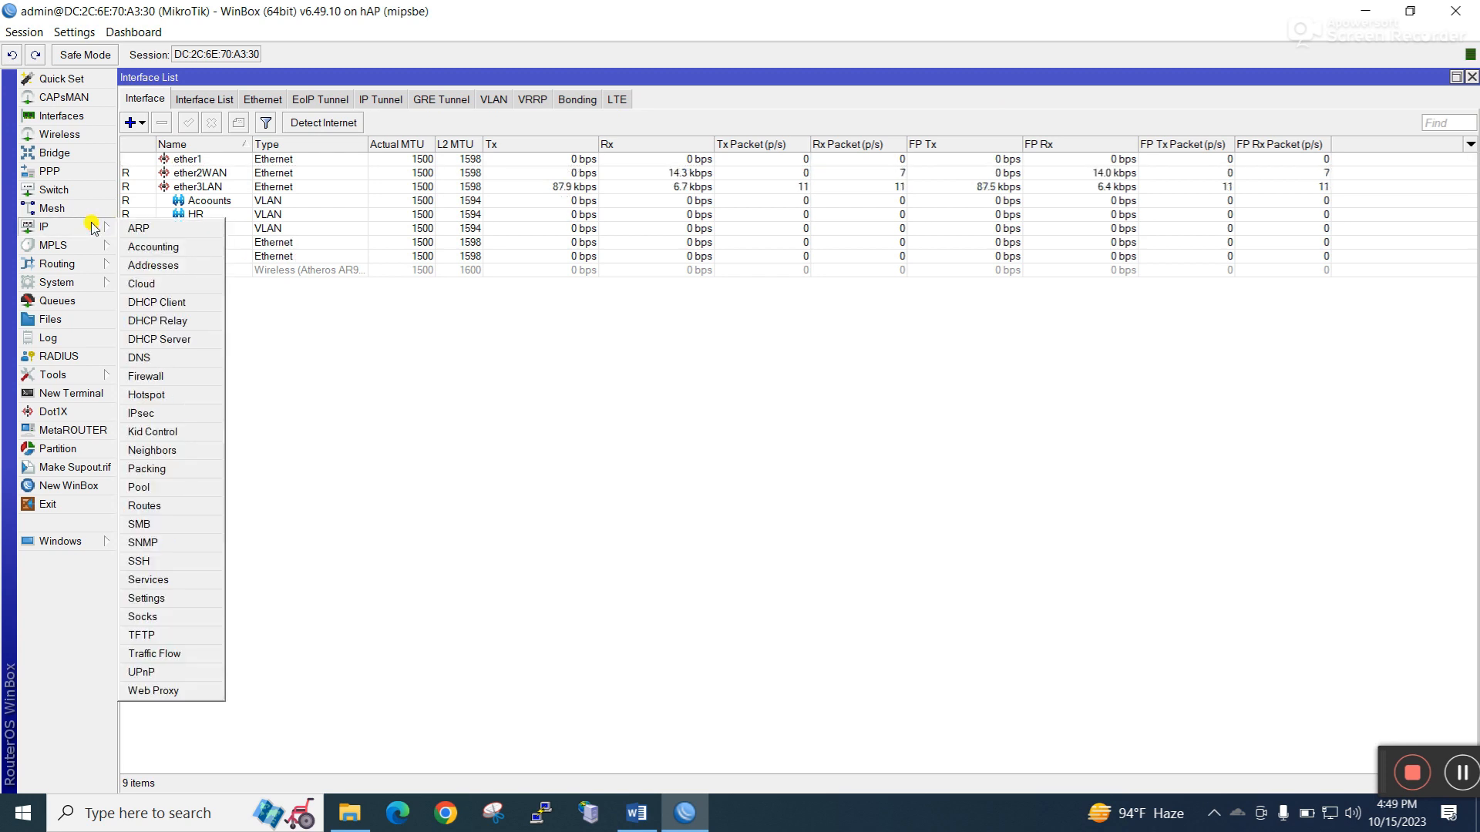
left_click(187, 339)
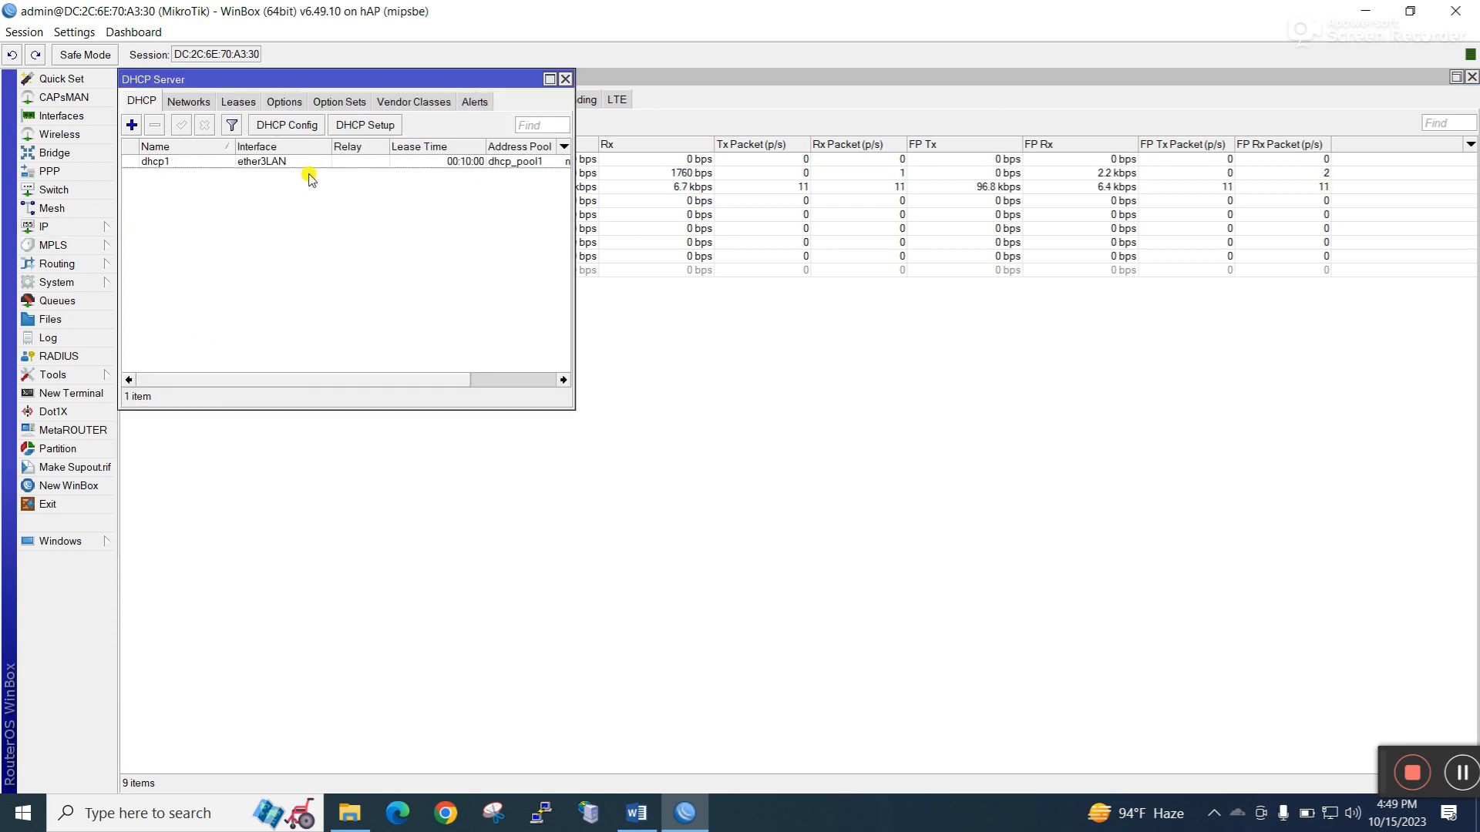
left_click(132, 125)
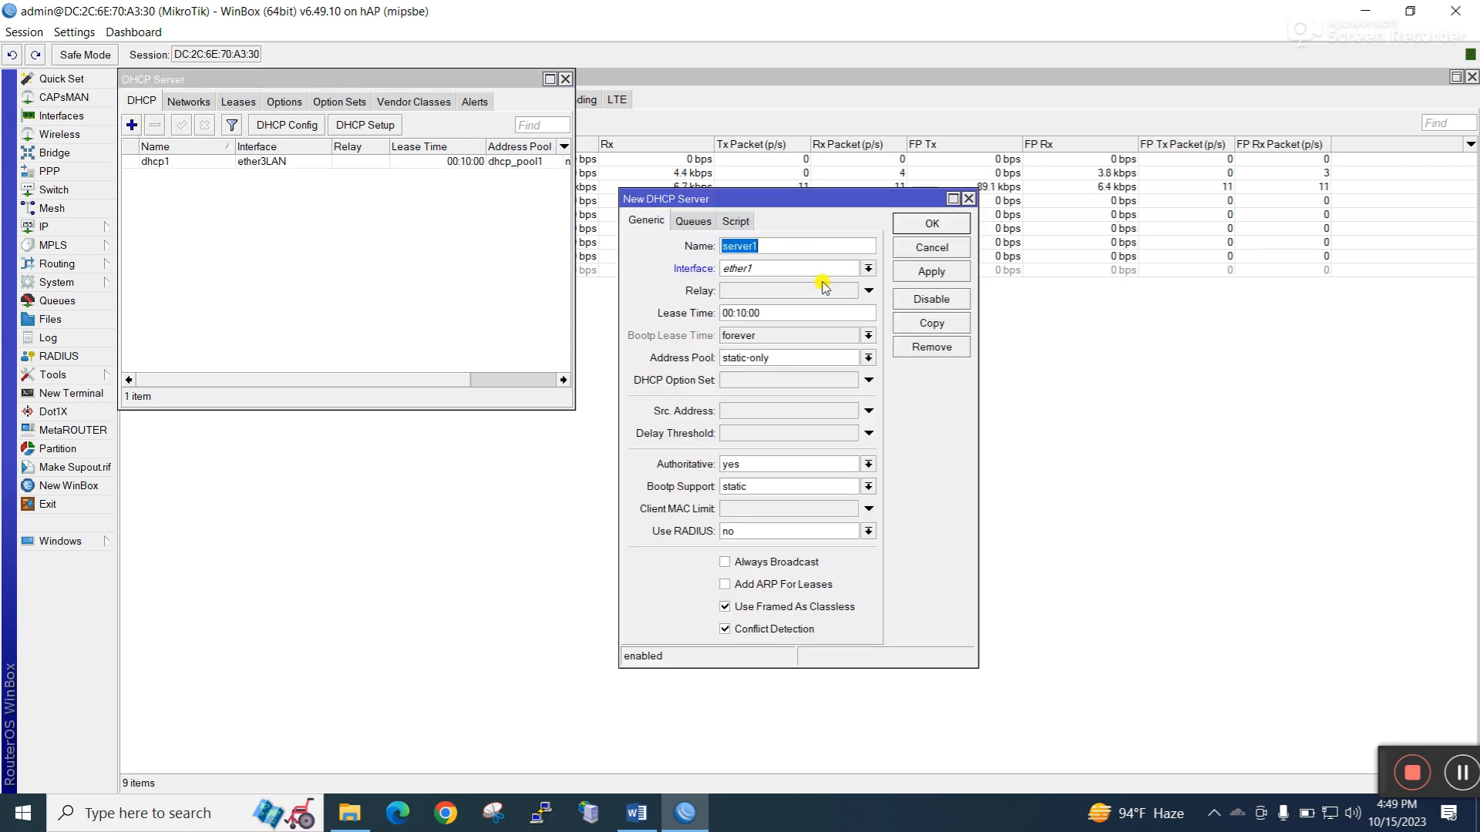
left_click(968, 199)
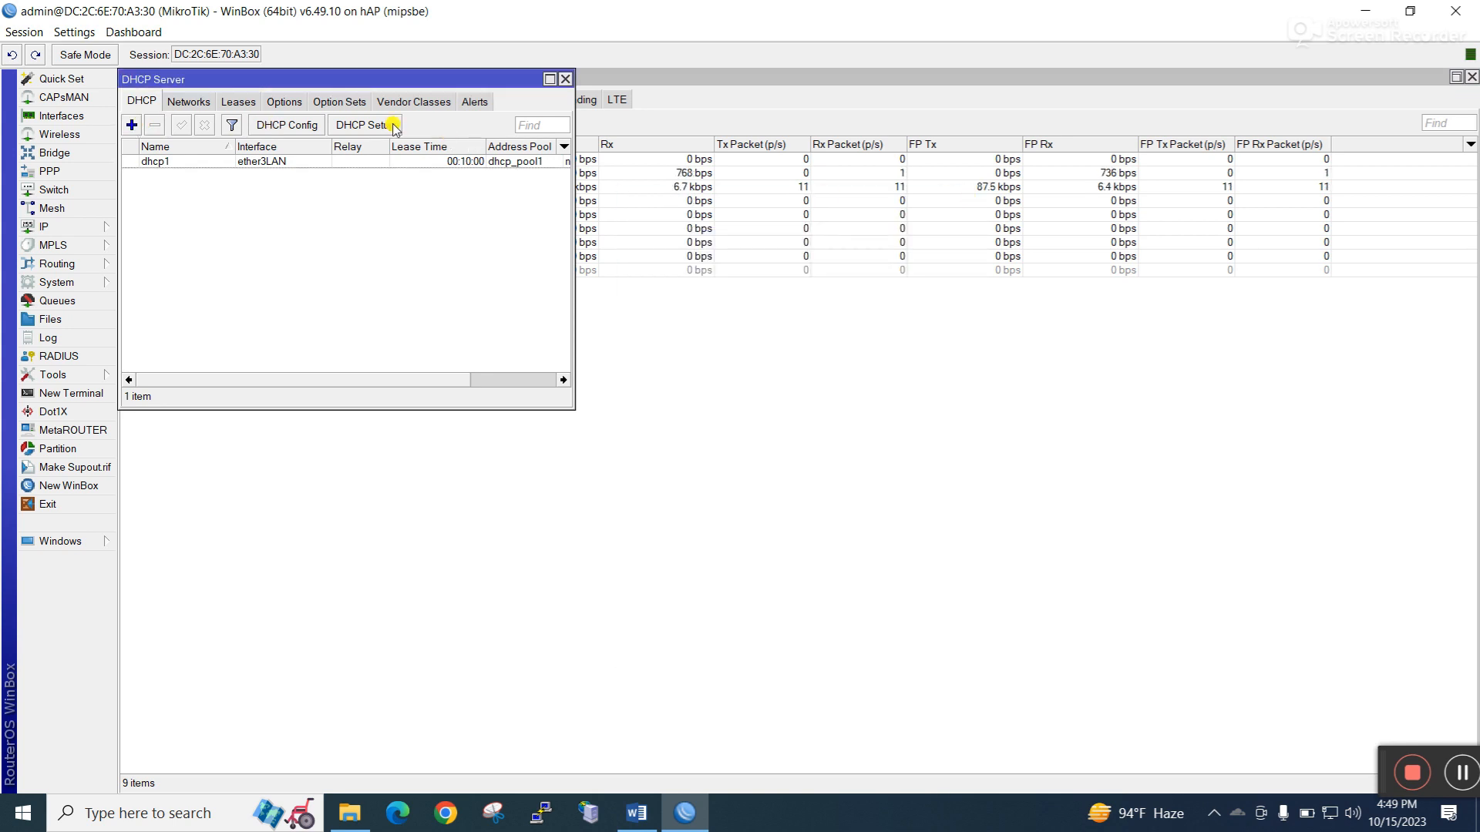
Start DHCP Setup with Acoounts as the DHCP server interface and proceed to the address space.
left_click(391, 125)
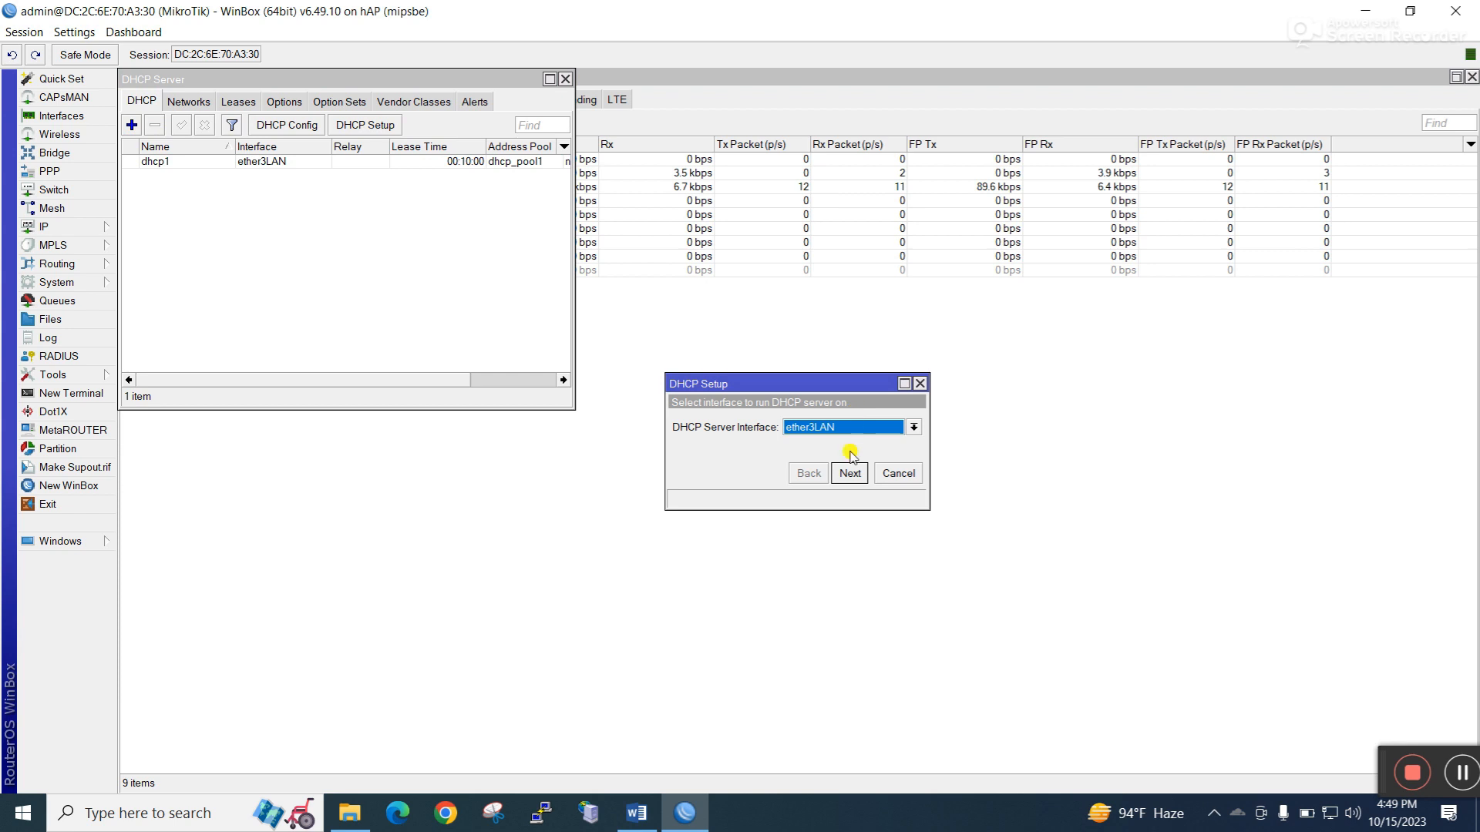
left_click(869, 427)
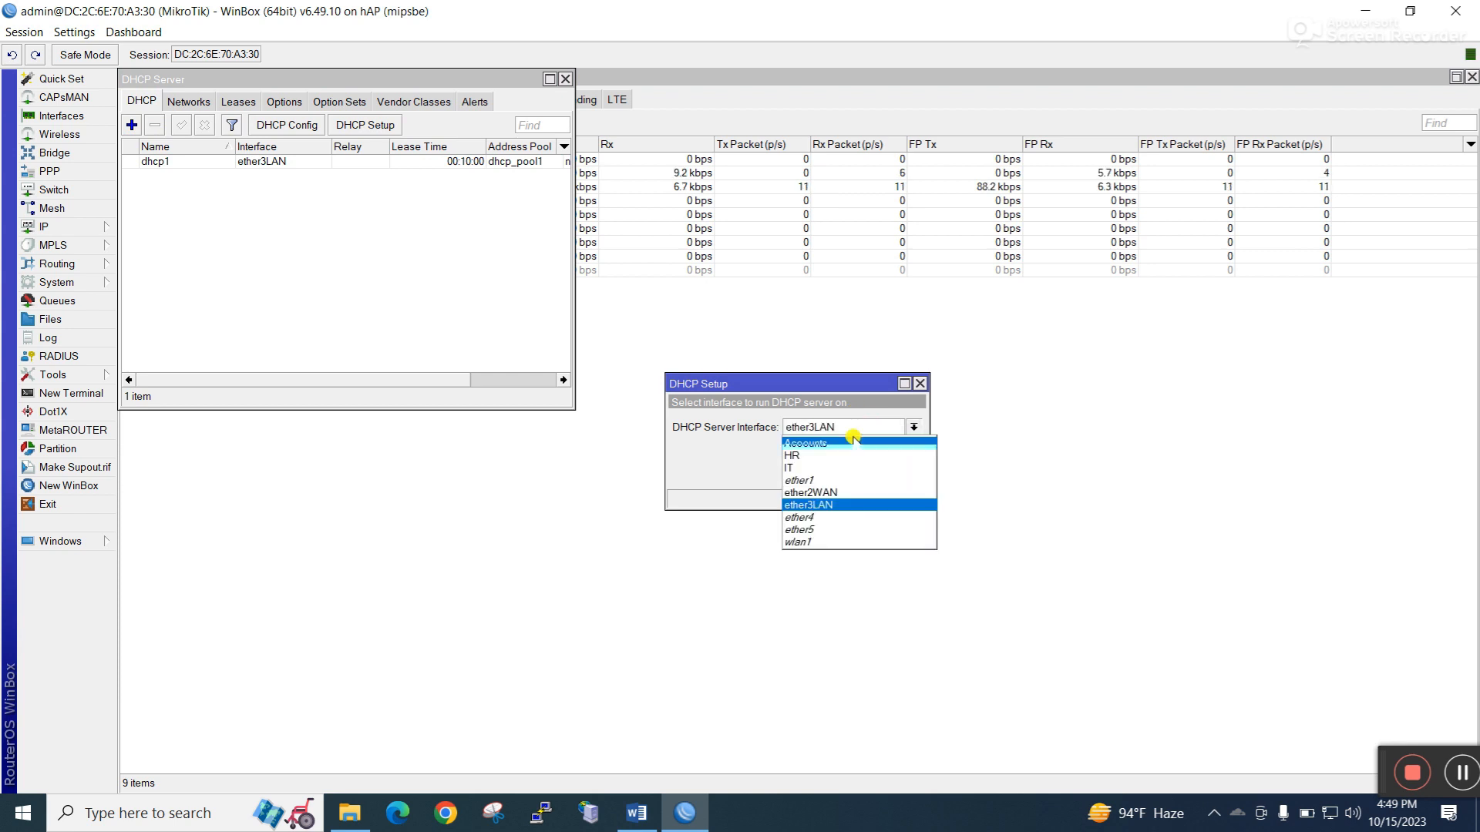
left_click(817, 443)
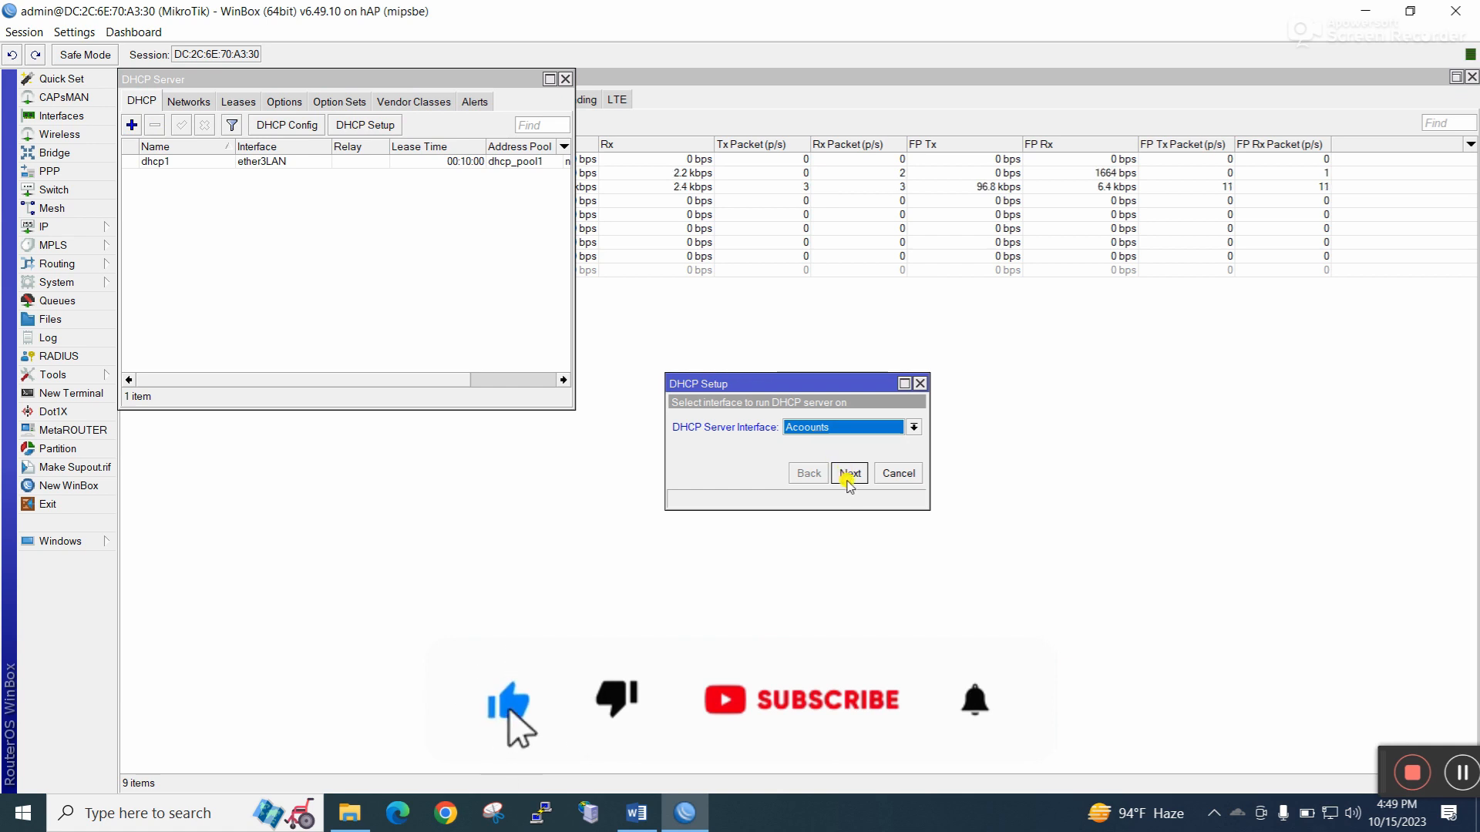
left_click(848, 473)
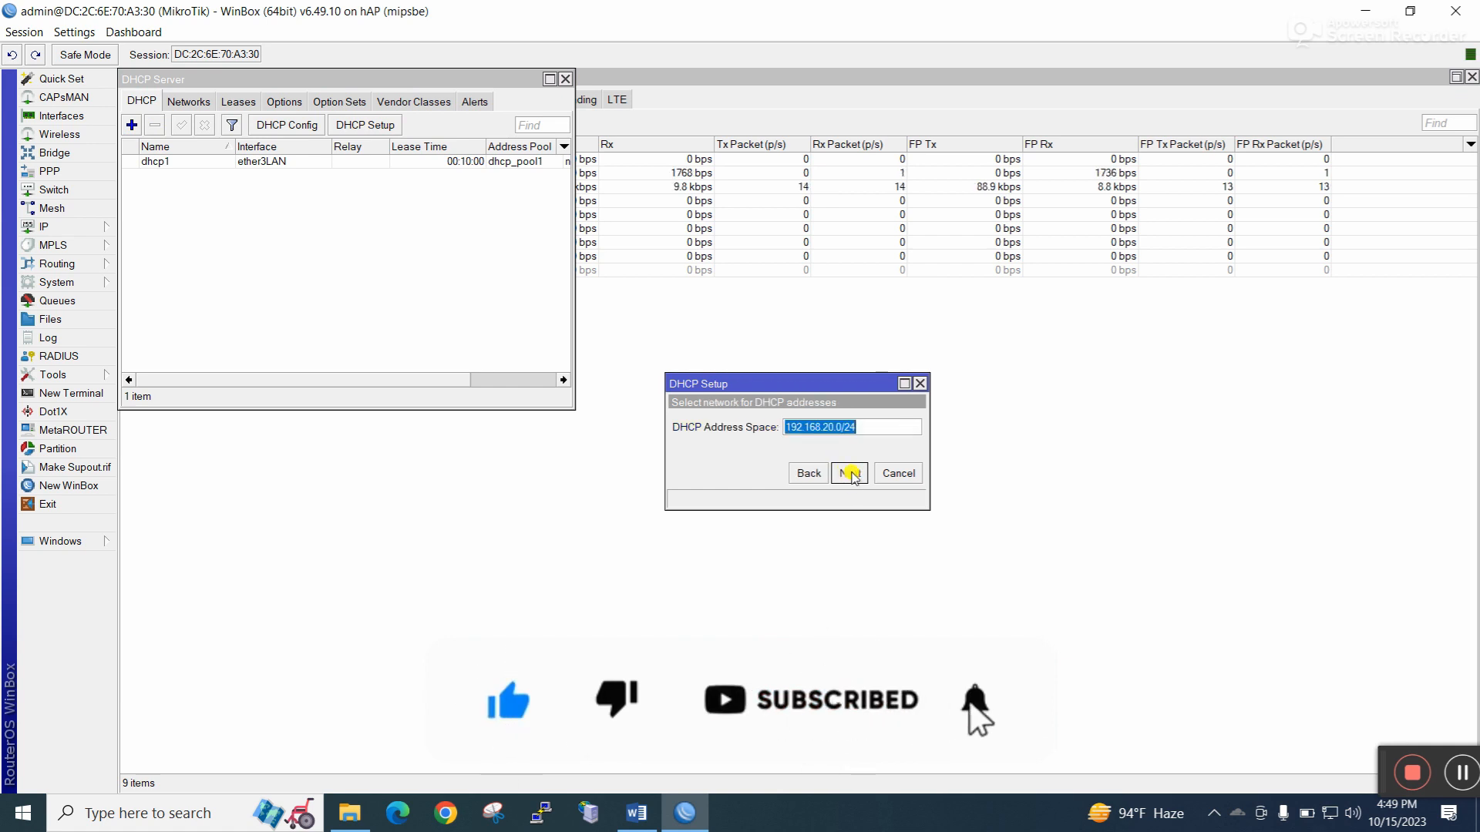